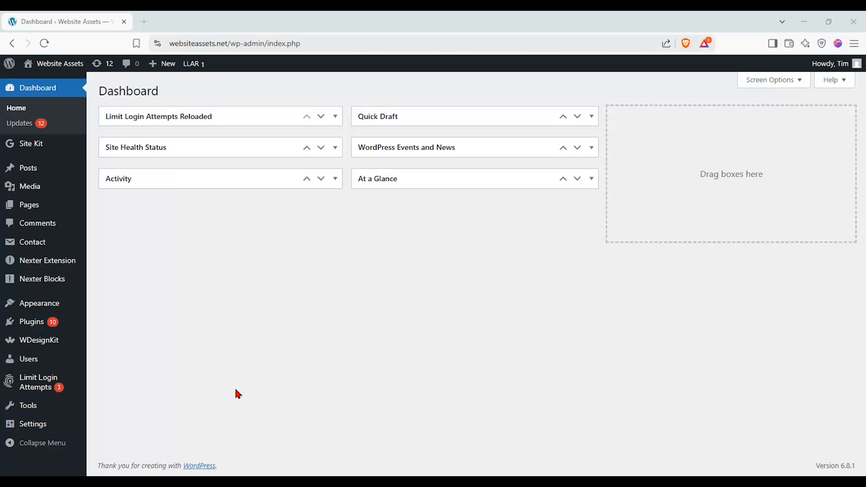
Add a new page and show the block settings in its settings sidebar.
mouse_move(67, 204)
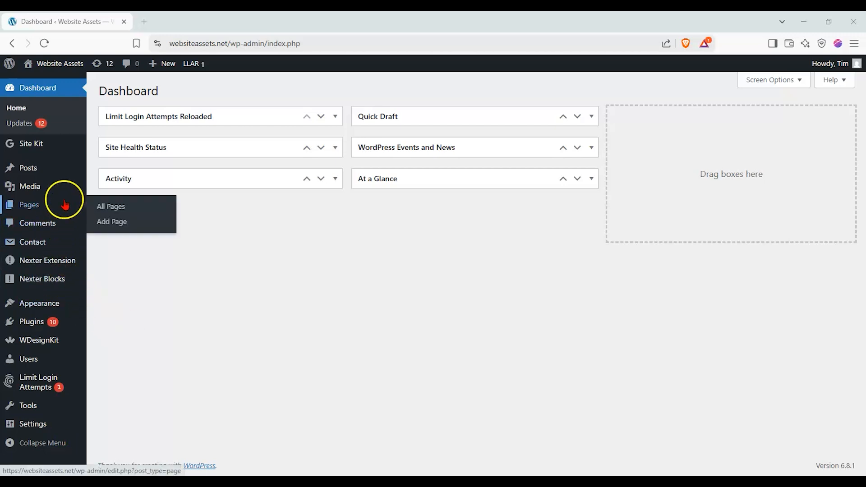
left_click(119, 227)
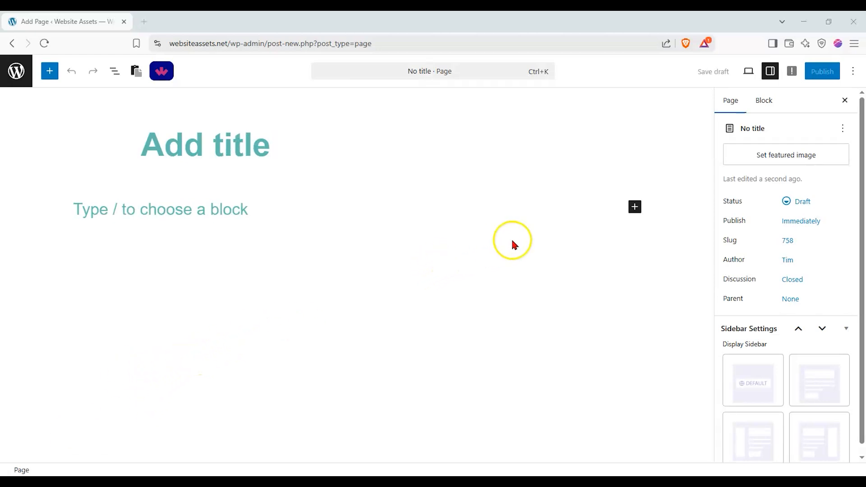
left_click(771, 74)
left_click(772, 71)
left_click(769, 100)
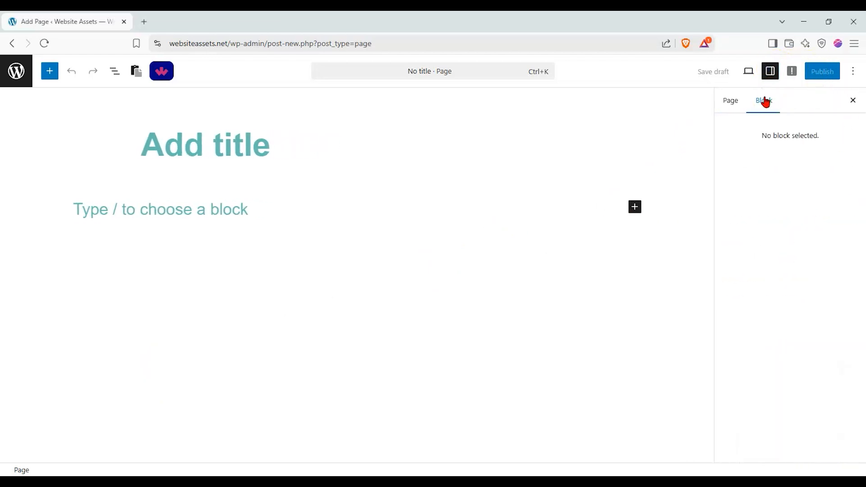
Title the page "Nexter Team Member block test".
left_click(262, 138)
type("Nexter T")
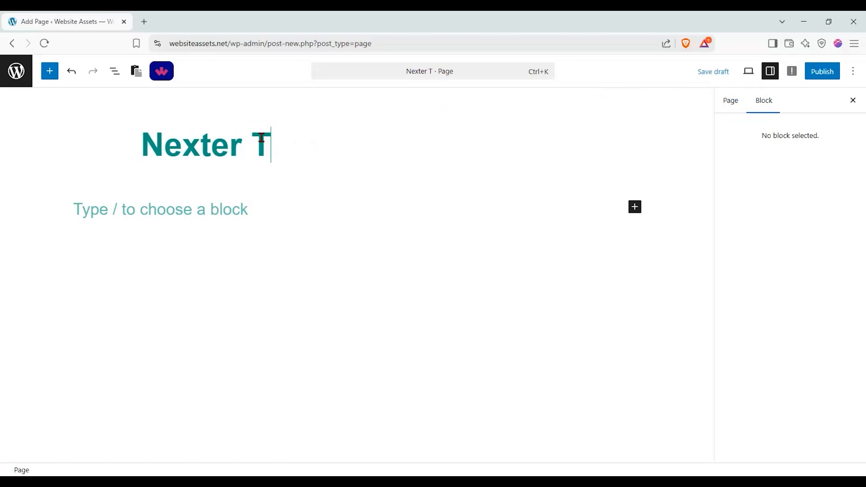
type("eam Member te")
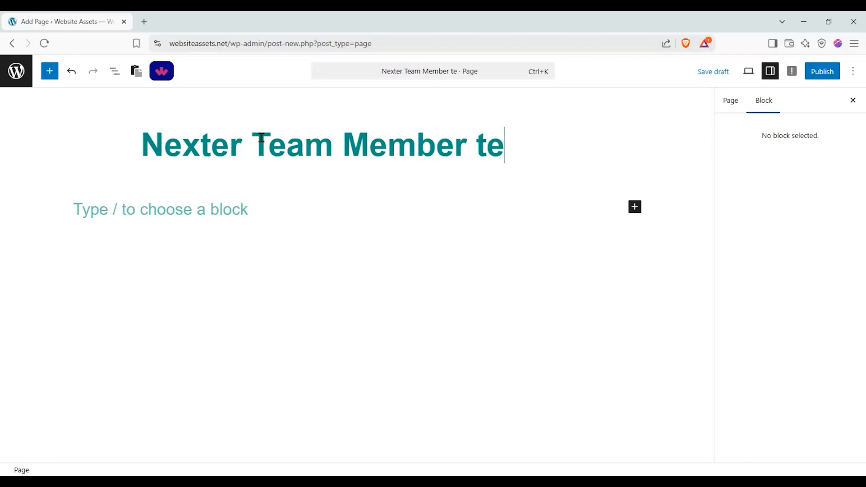
type("st")
left_click(480, 155)
type("block")
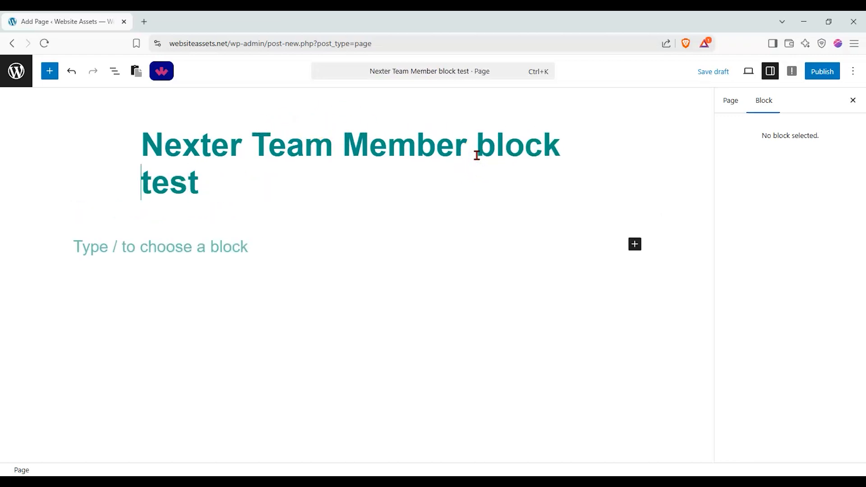
Search the block library for "team", insert the Nexter Team Member block, and close the library.
left_click(50, 71)
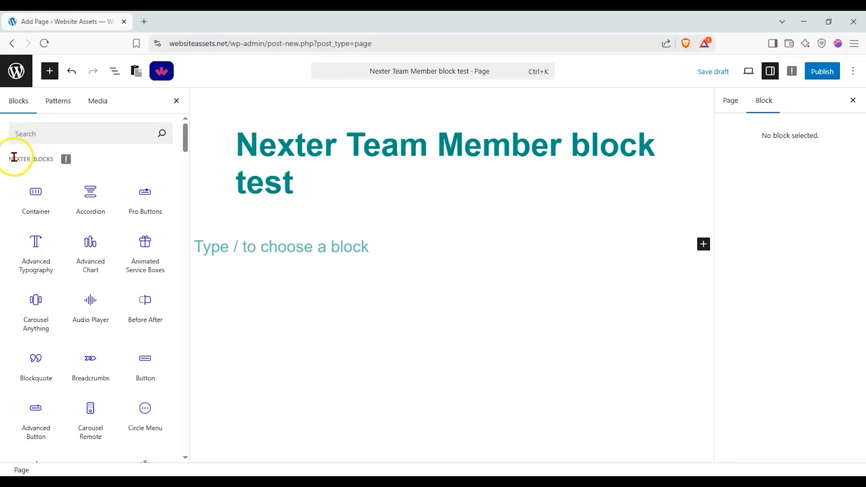
left_click_drag(10, 158, 18, 161)
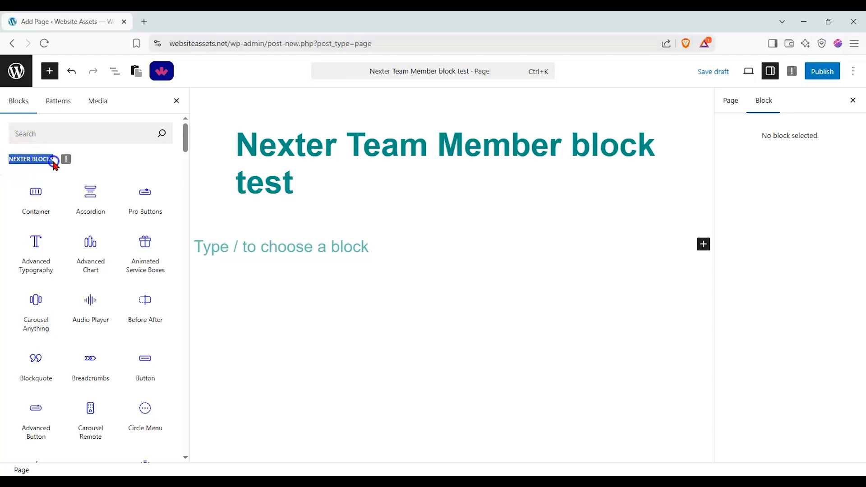
left_click(94, 136)
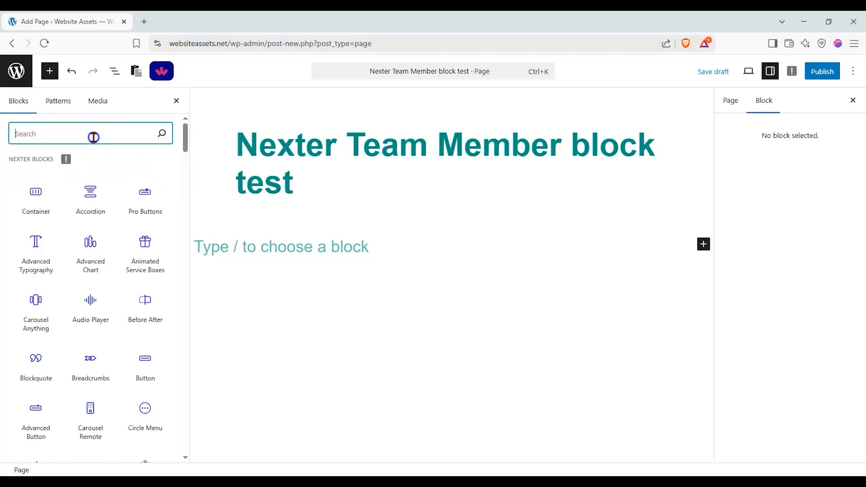
type("team")
mouse_move(48, 178)
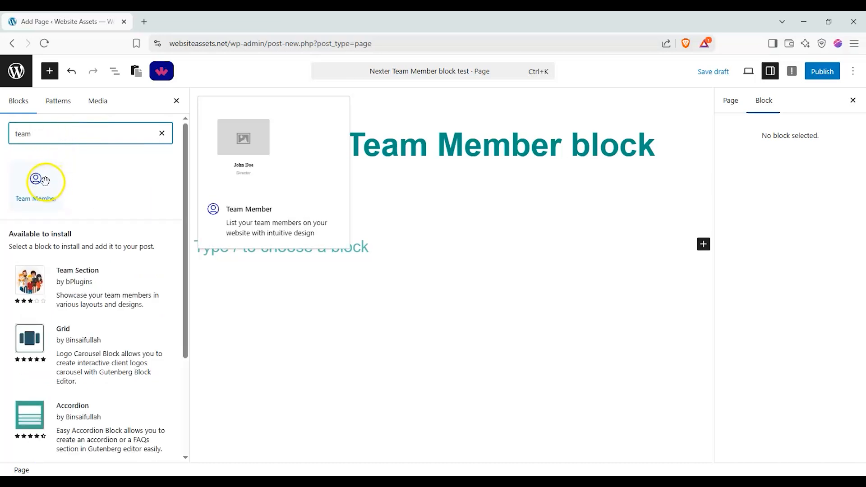
left_click(48, 180)
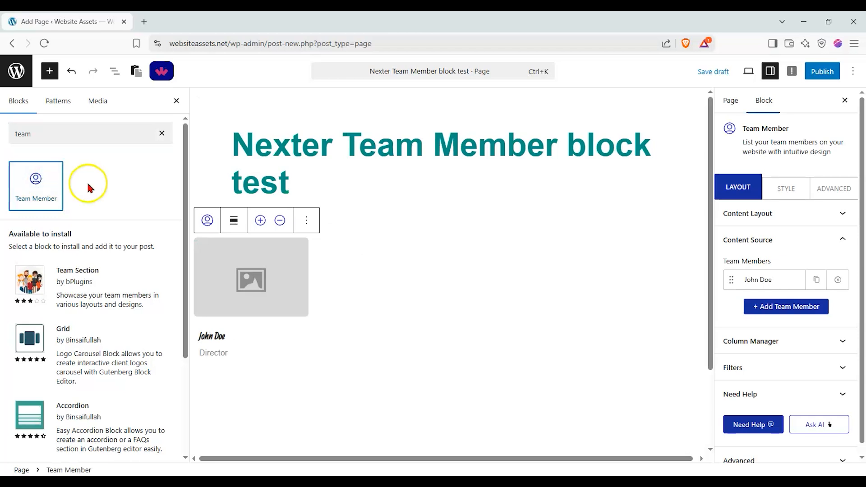
left_click(177, 101)
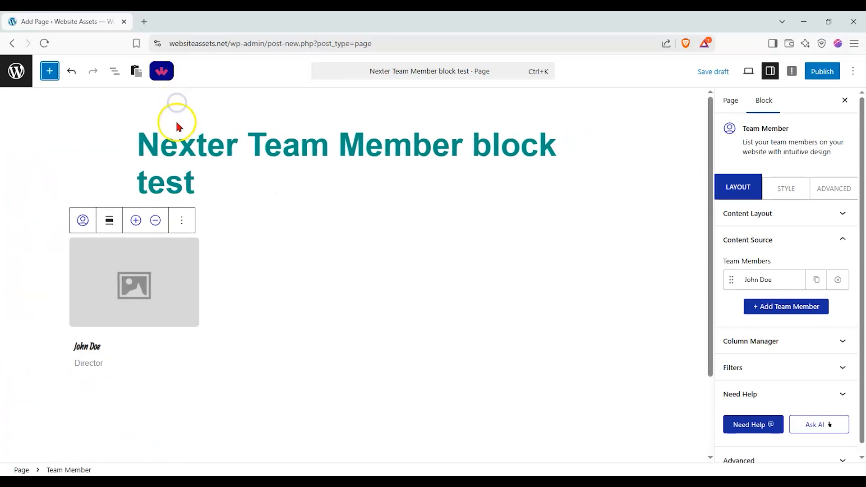
left_click(276, 191)
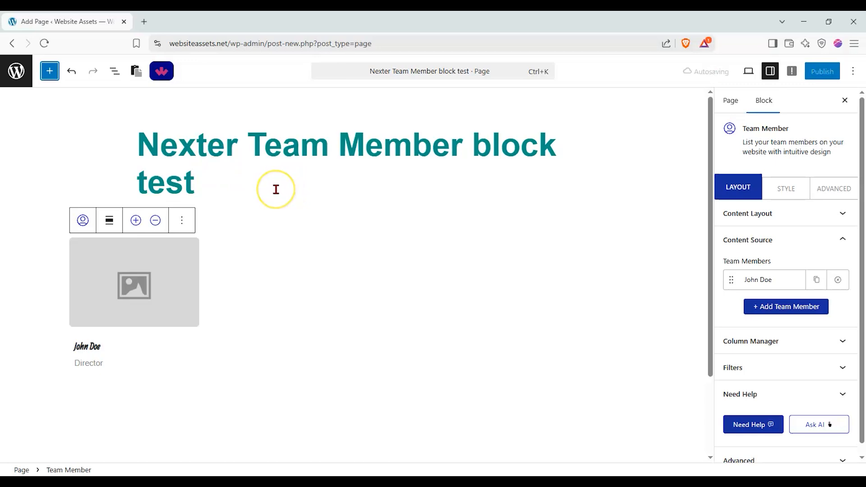
left_click(254, 190)
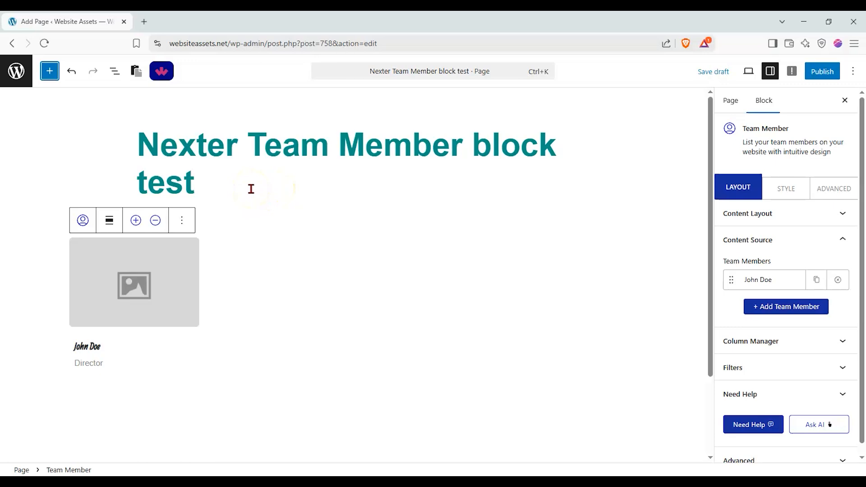
left_click(273, 187)
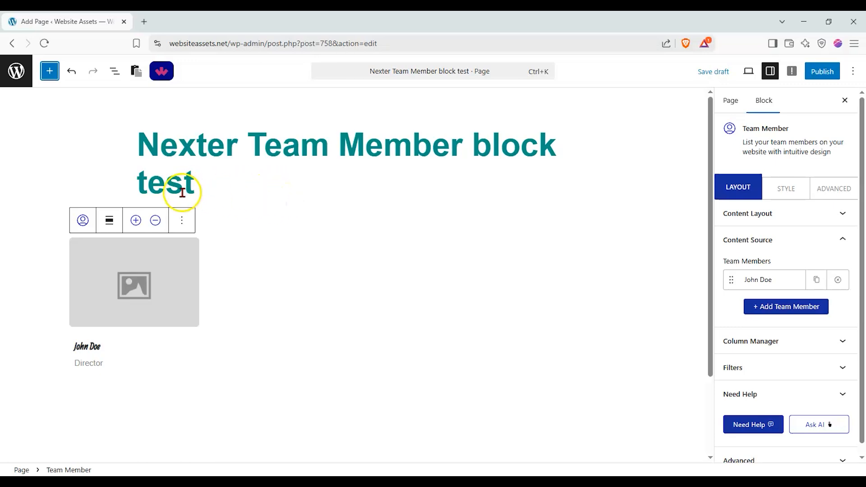
Try adding two members to the Team Member block and remove both again.
left_click(136, 221)
left_click(136, 221)
left_click(154, 222)
left_click(153, 222)
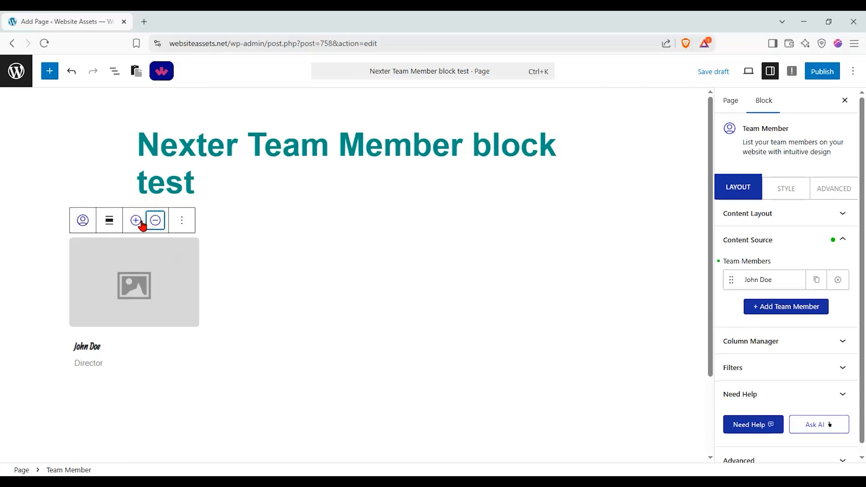
Add three more members to the Team Member block.
left_click(136, 221)
left_click(137, 222)
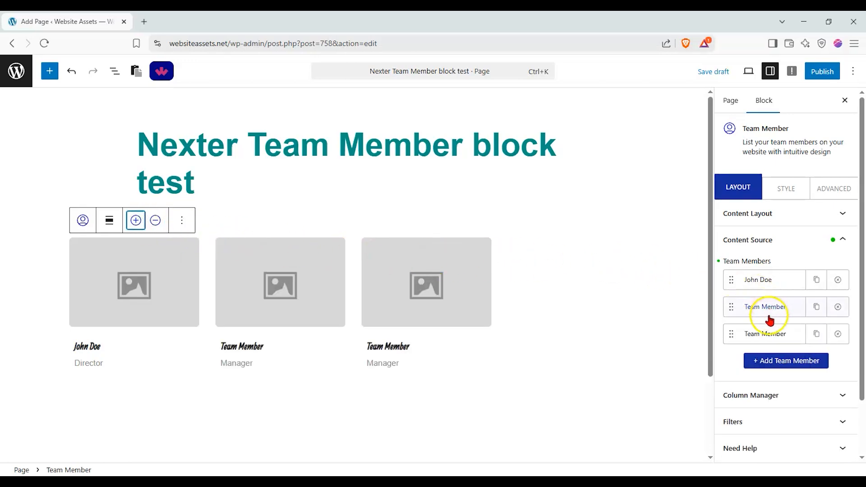
left_click(136, 220)
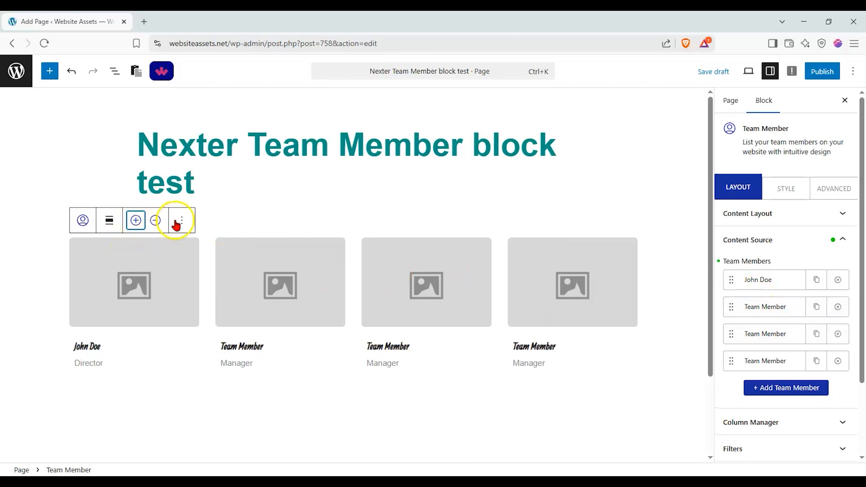
Try the different content layout styles for the Team Member block and choose Style 3.
left_click(849, 239)
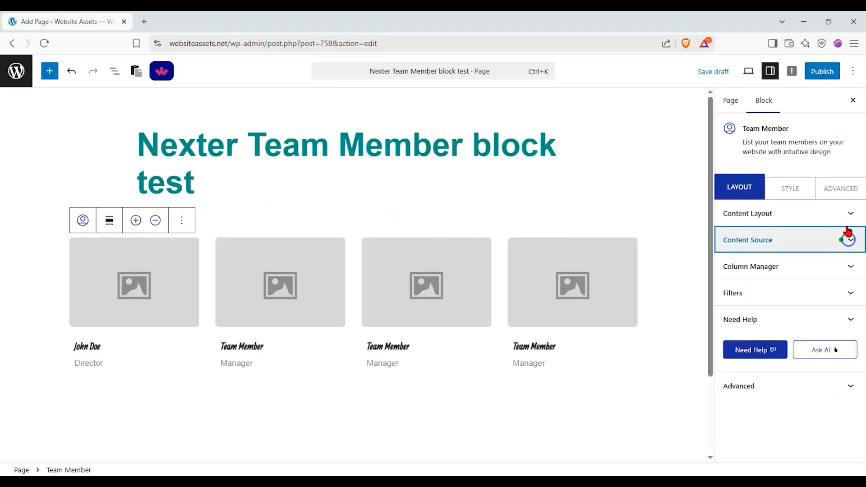
left_click(849, 221)
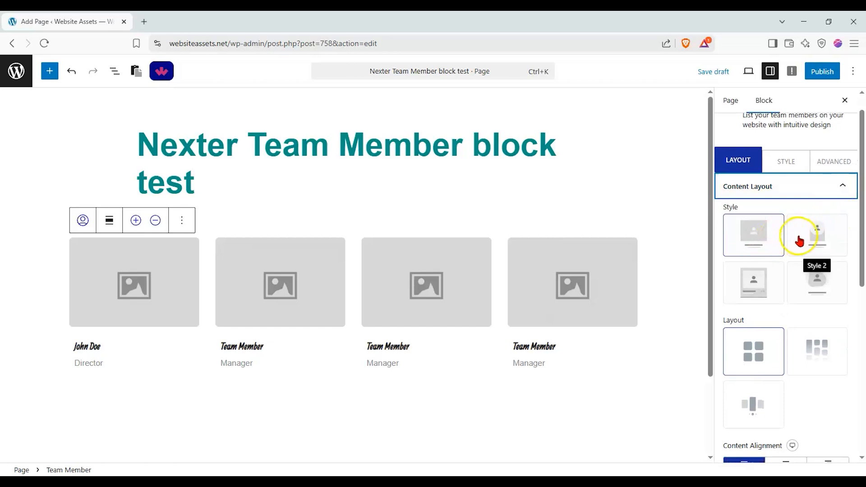
left_click(777, 247)
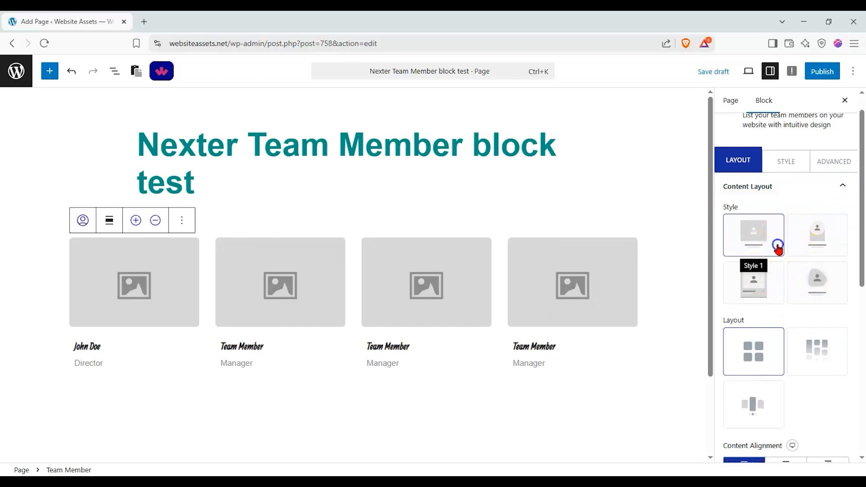
left_click(820, 239)
left_click(773, 281)
left_click(815, 283)
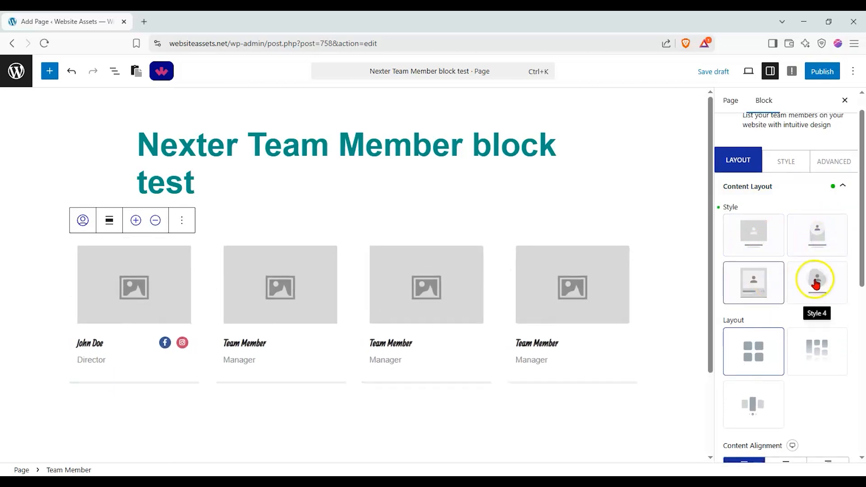
left_click(800, 280)
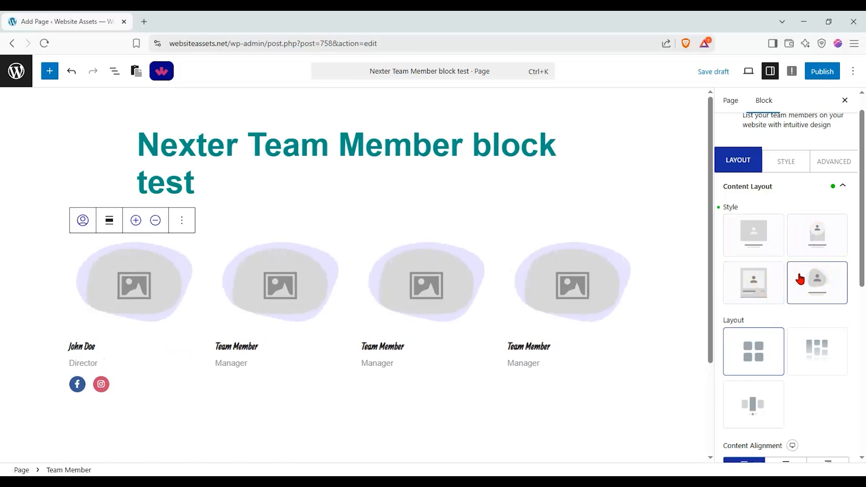
left_click(750, 278)
Set the Team Member block's layout to Carousel and try out the carousel below the cards.
left_click(796, 342)
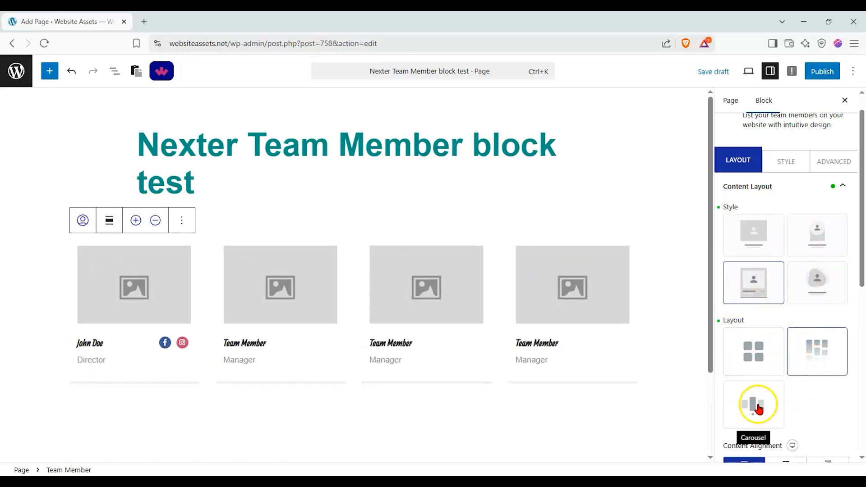
left_click(758, 409)
left_click(190, 399)
left_click(267, 397)
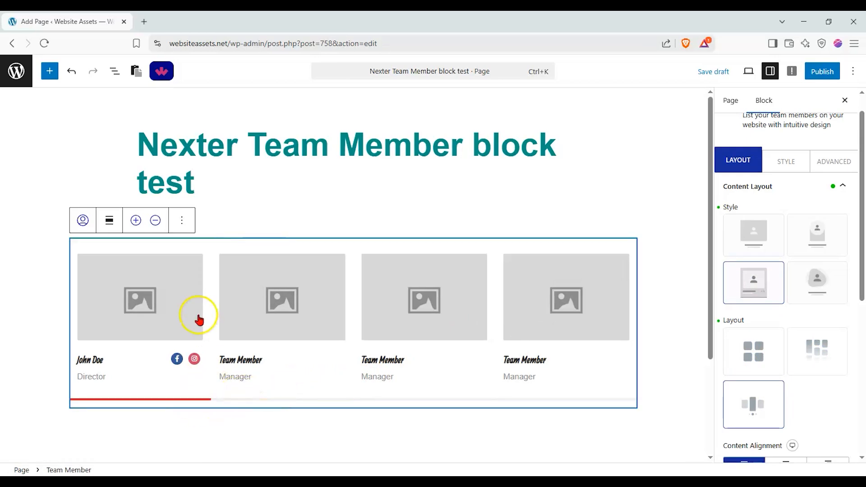
Try the centre and right content alignments for the member cards and return to left alignment.
scroll(843, 361, "down", 5)
left_click(787, 300)
left_click(821, 305)
left_click(787, 301)
left_click(827, 300)
left_click(793, 305)
left_click(762, 306)
left_click(782, 304)
left_click(742, 301)
left_click(769, 301)
left_click(744, 301)
Switch the designation display and the social icon display off and on again.
left_click(845, 330)
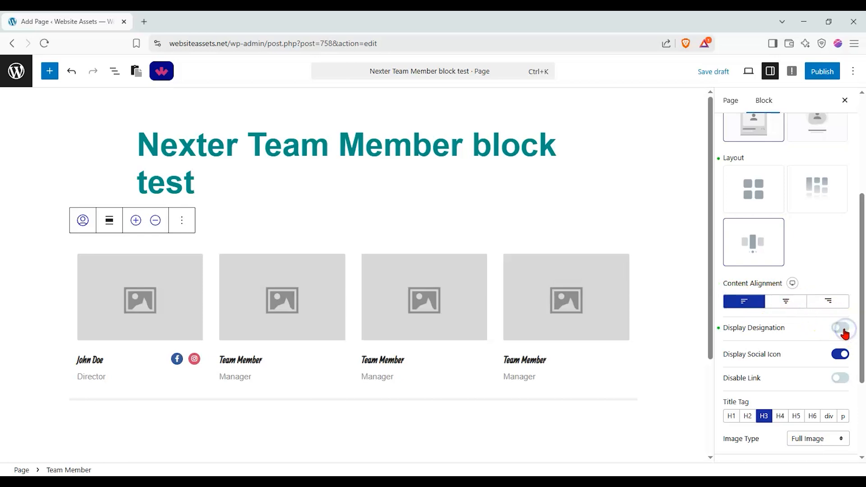
left_click(840, 328)
left_click(838, 355)
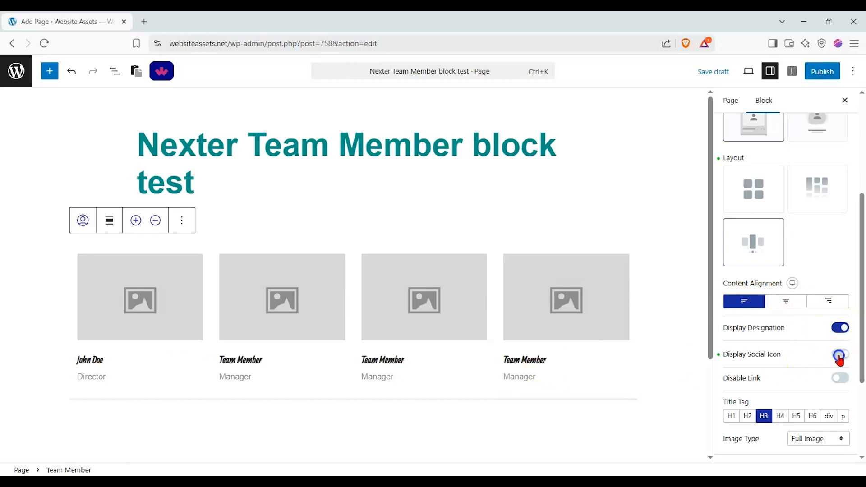
left_click(839, 356)
Switch Disable Link on and off again, and test the link on the first member's image.
left_click(840, 380)
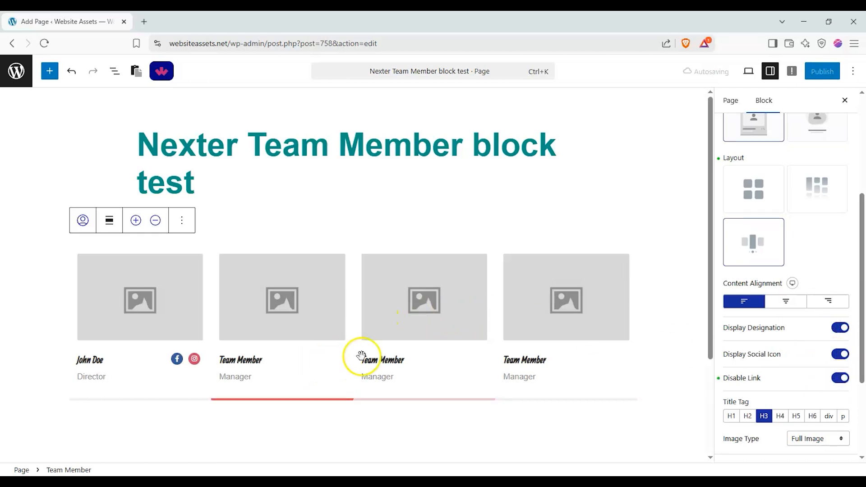
left_click(839, 378)
left_click(125, 290)
left_click(523, 109)
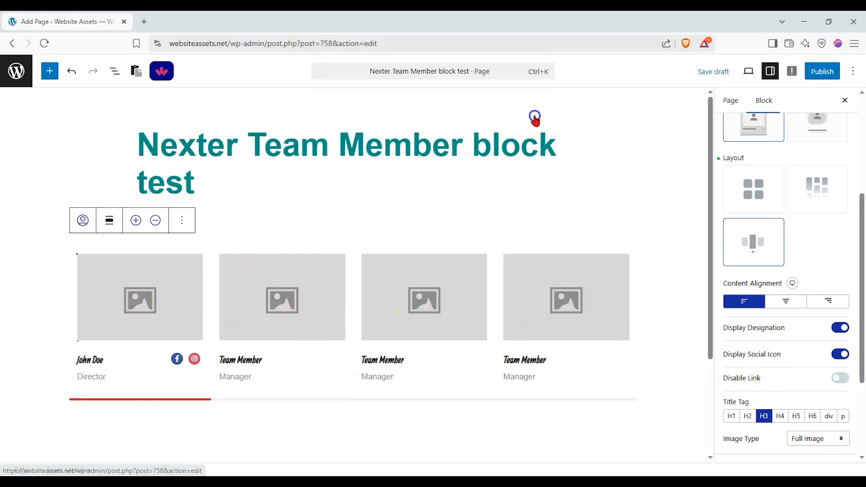
Enable Disable Link for the member cards, test the first image, and set the title tag to H2.
left_click(839, 378)
left_click(96, 298)
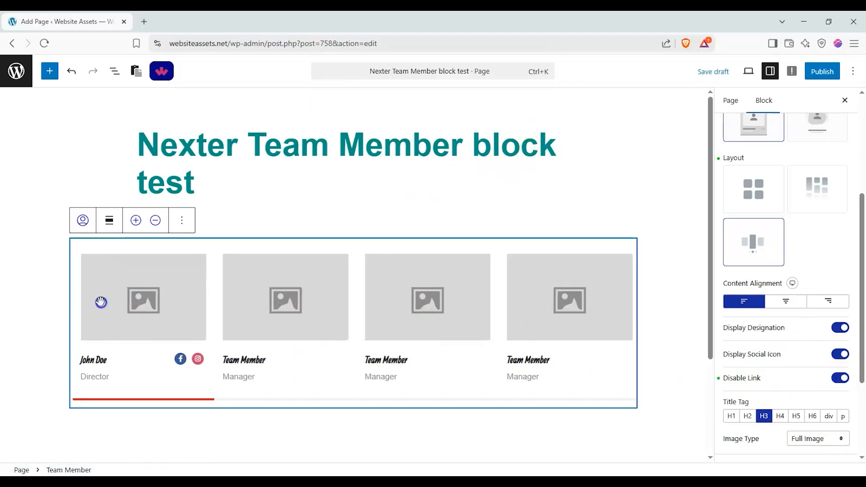
left_click(747, 416)
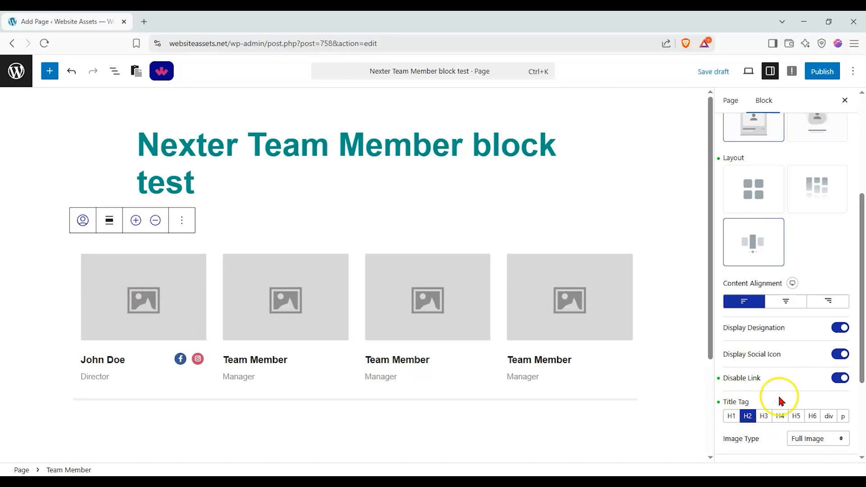
Open the first team member's details in the block's content source settings.
scroll(794, 392, "down", 3)
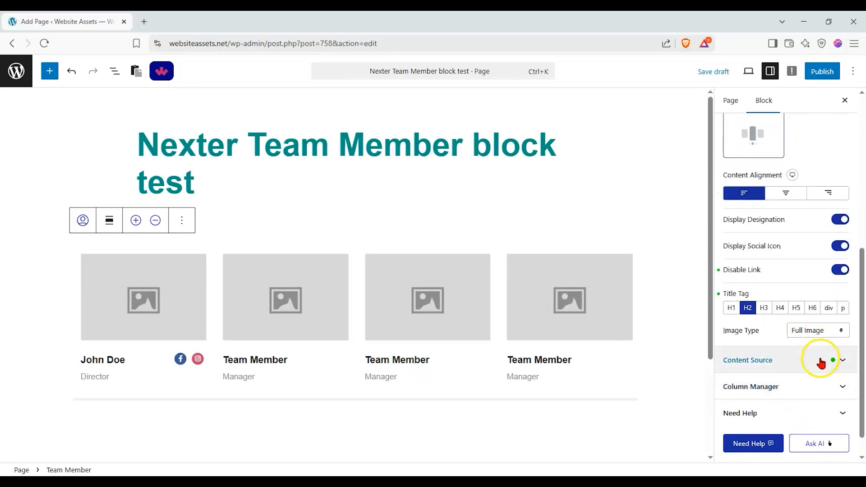
scroll(789, 327, "up", 5)
scroll(766, 271, "up", 3)
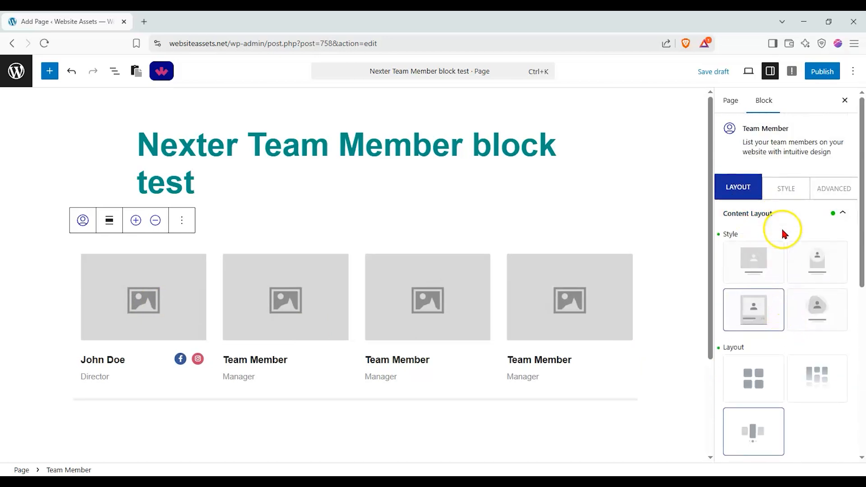
left_click(806, 221)
left_click(802, 236)
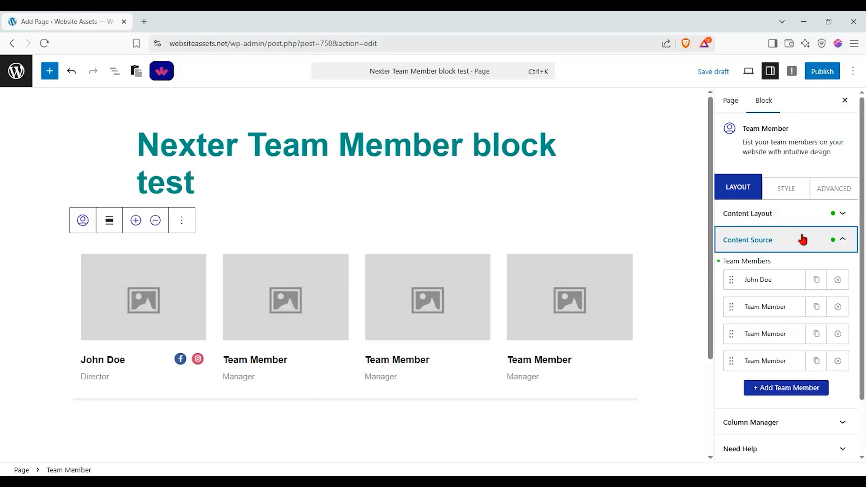
left_click(764, 280)
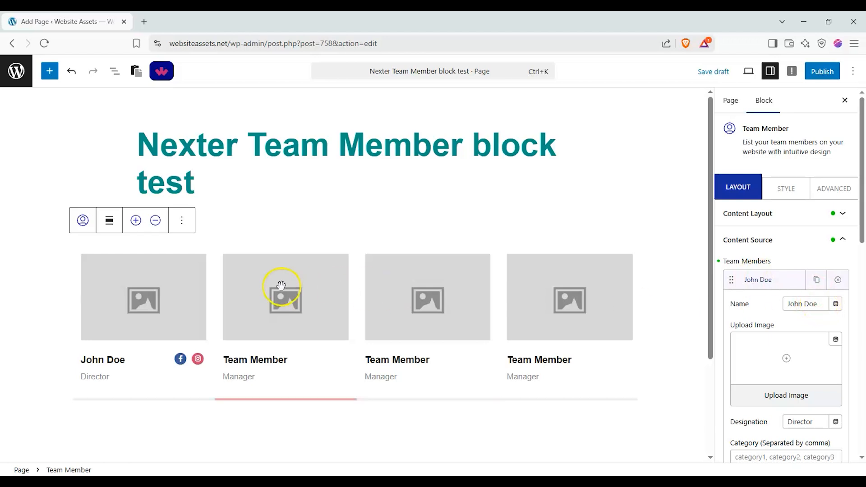
Change the second team member's name to "Mr Example" in the content source settings.
left_click(759, 280)
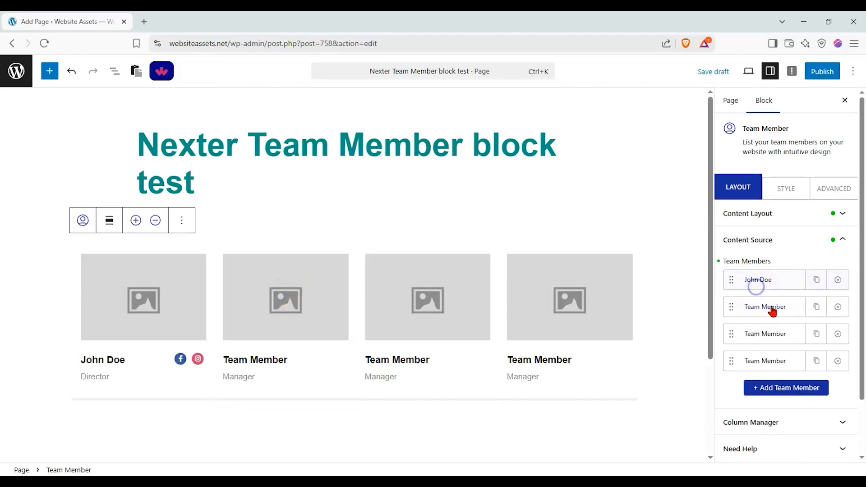
left_click(772, 307)
triple_click(801, 331)
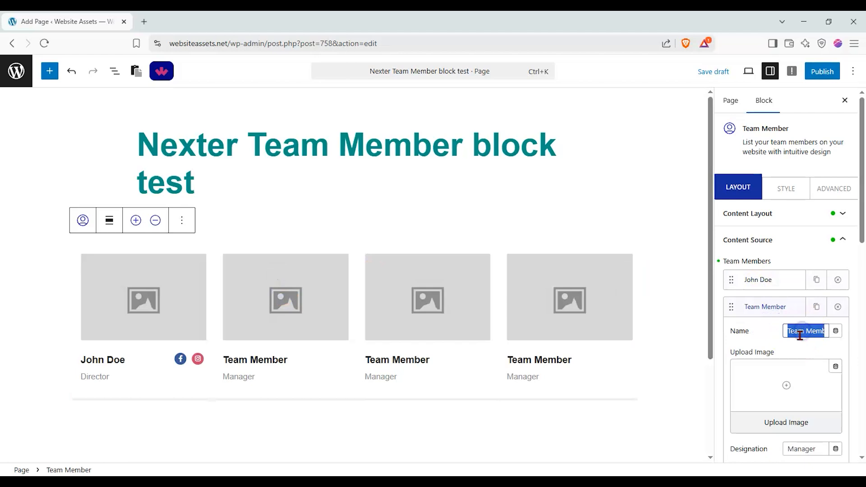
type("Mr Example")
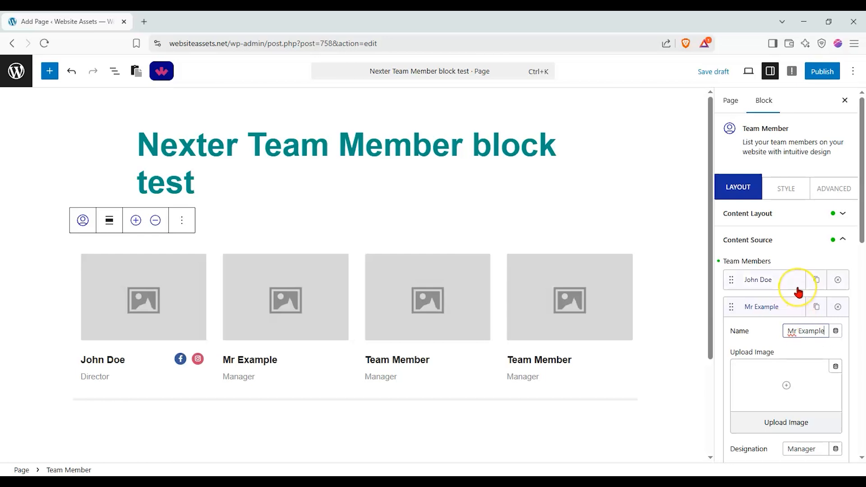
Try the Author ID dynamic field as the first team member's name, and remove it again.
left_click(781, 280)
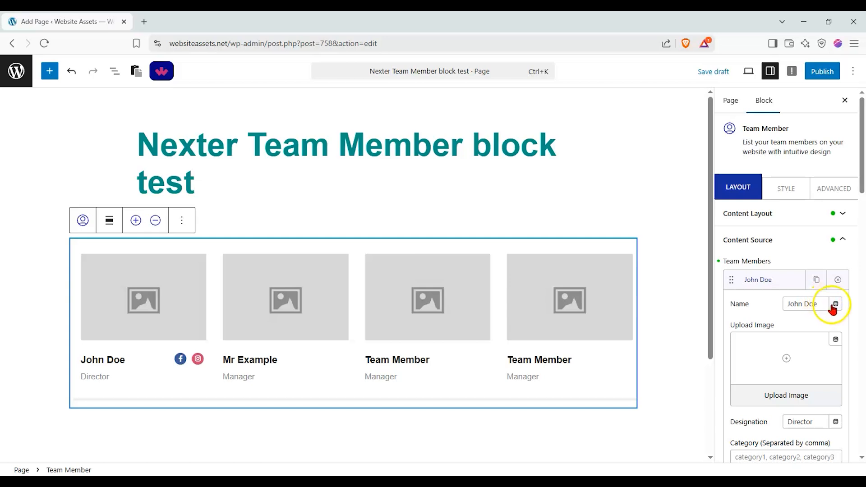
left_click(832, 306)
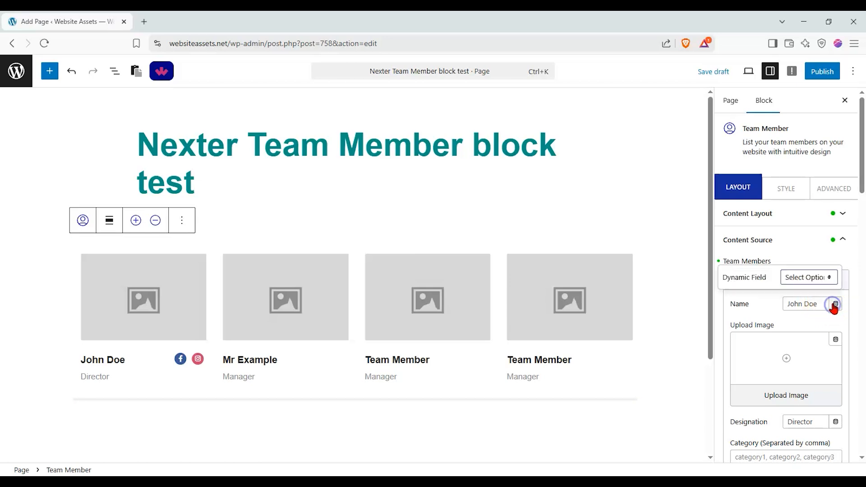
left_click(823, 278)
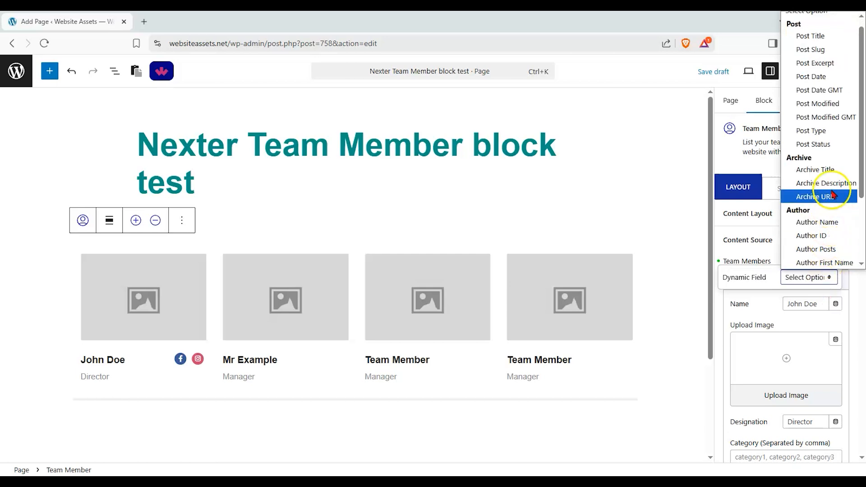
scroll(854, 67, "down", 3)
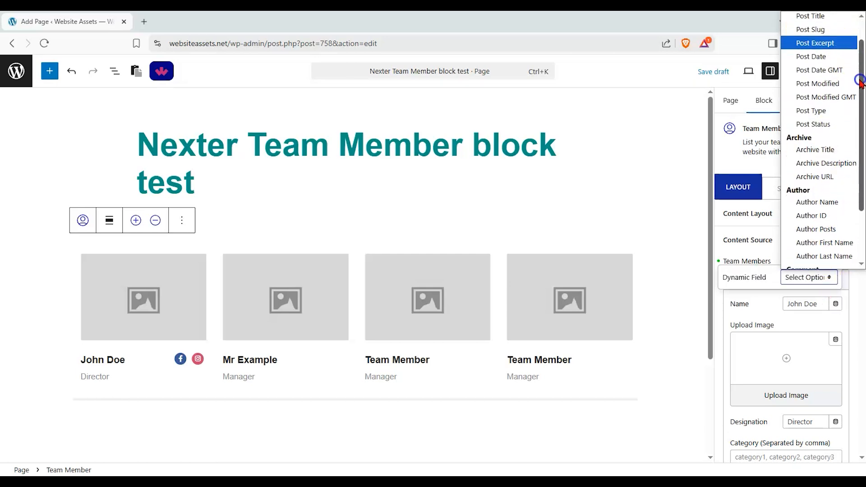
scroll(853, 114, "down", 1)
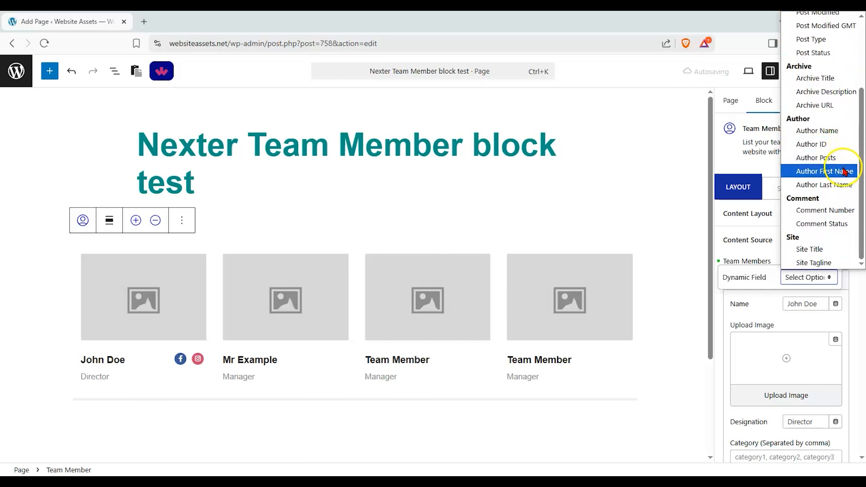
left_click_drag(860, 132, 859, 126)
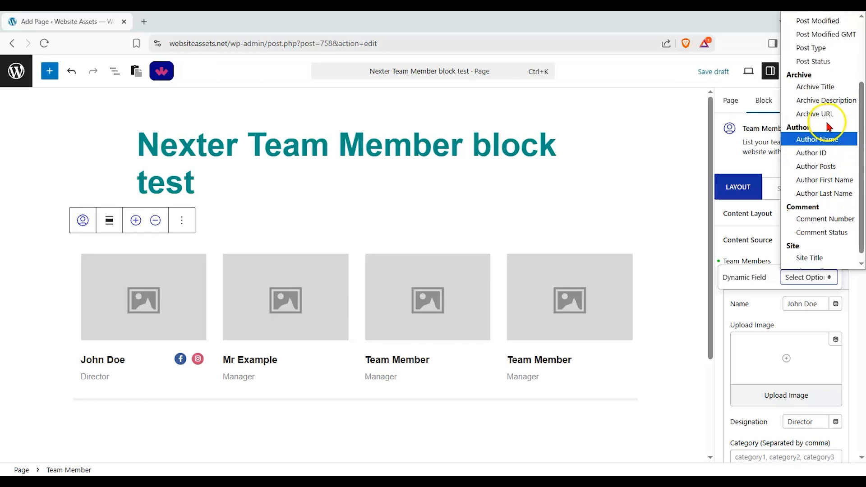
left_click(828, 153)
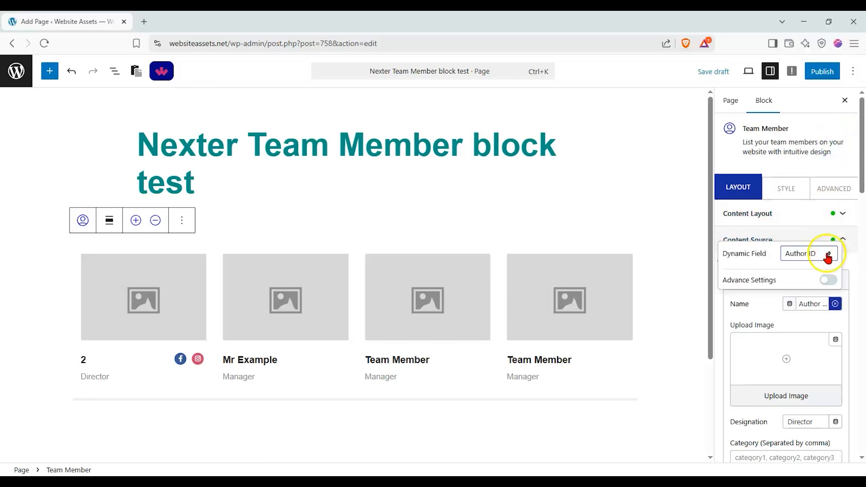
left_click(834, 304)
Link the first team member's name to the Author Name dynamic field.
left_click(835, 303)
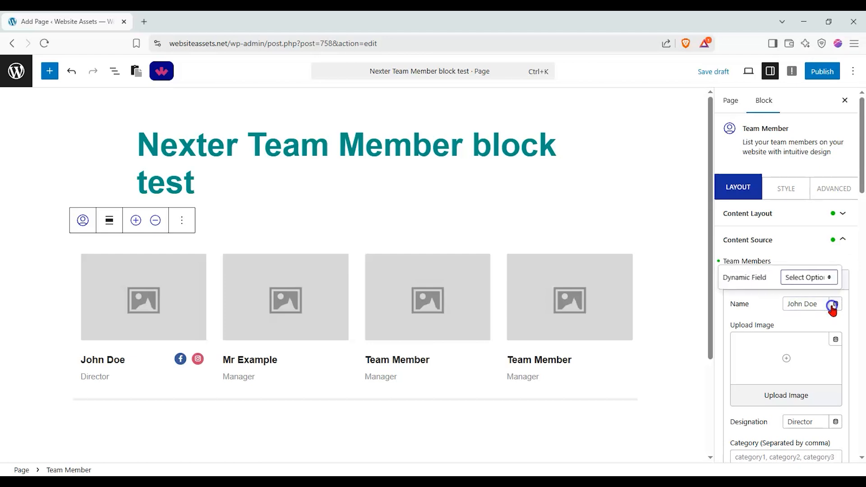
left_click(829, 277)
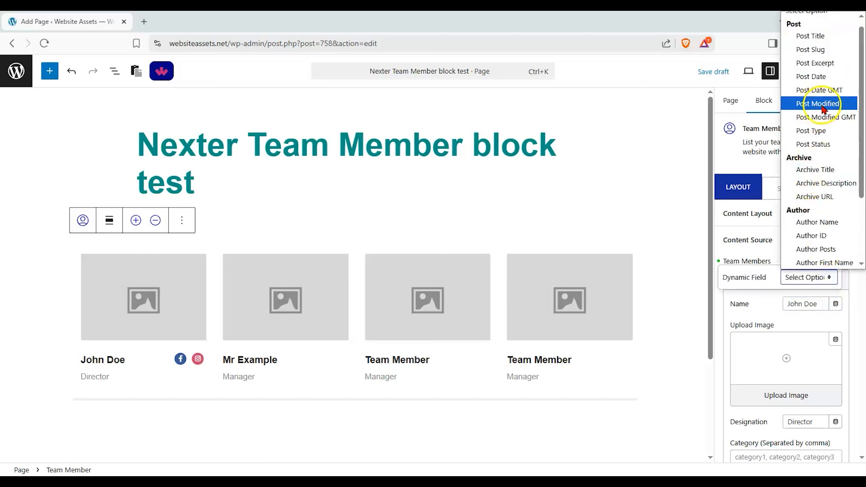
scroll(830, 118, "up", 1)
scroll(832, 157, "down", 3)
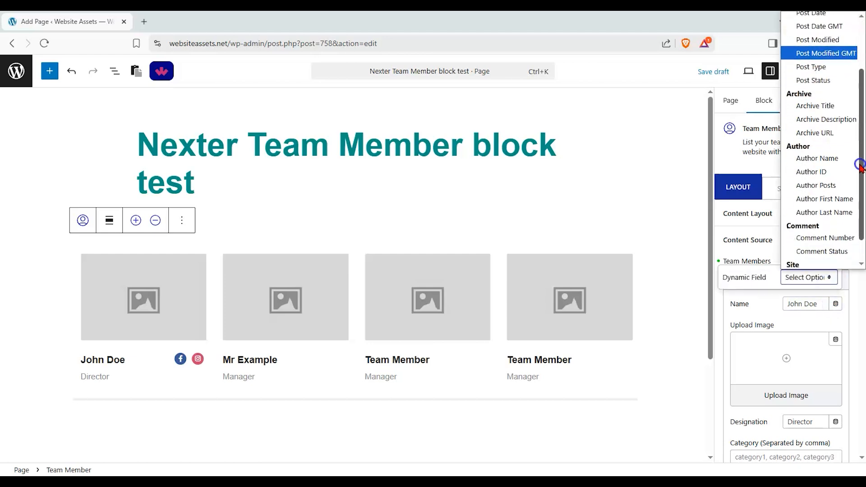
left_click(832, 156)
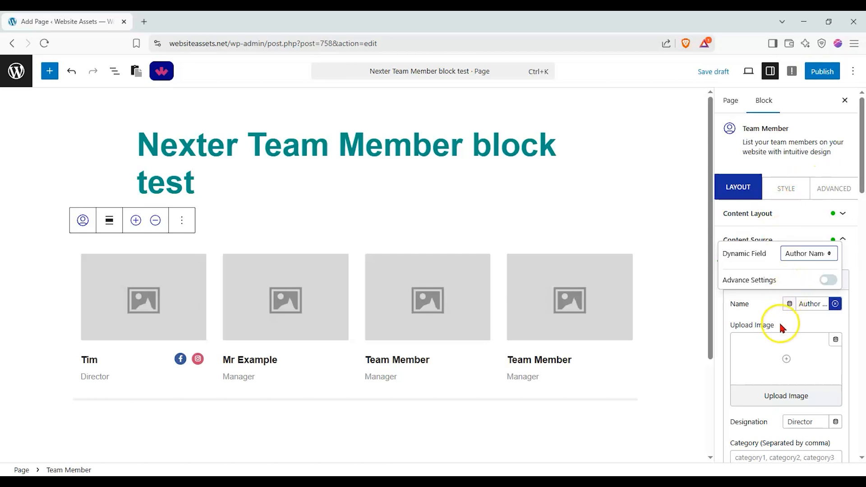
Enable the advance settings for the dynamic name, with the prefix text "Dr" and the postfix text " MD".
left_click(825, 280)
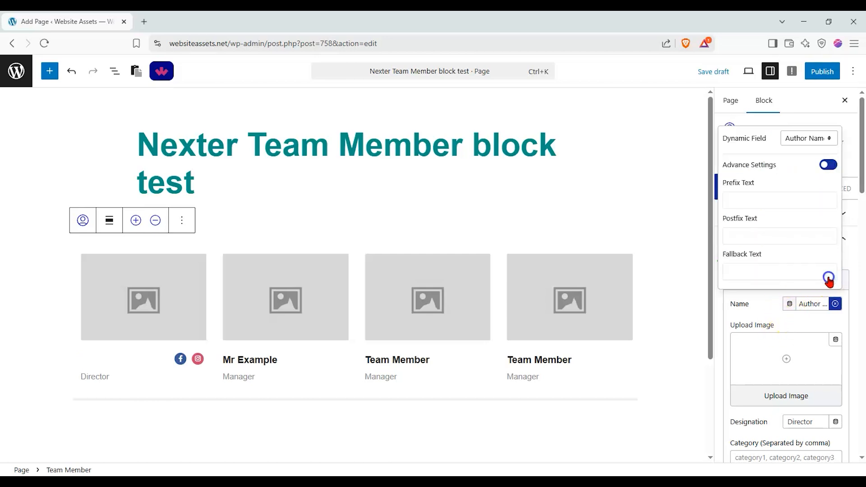
left_click(773, 200)
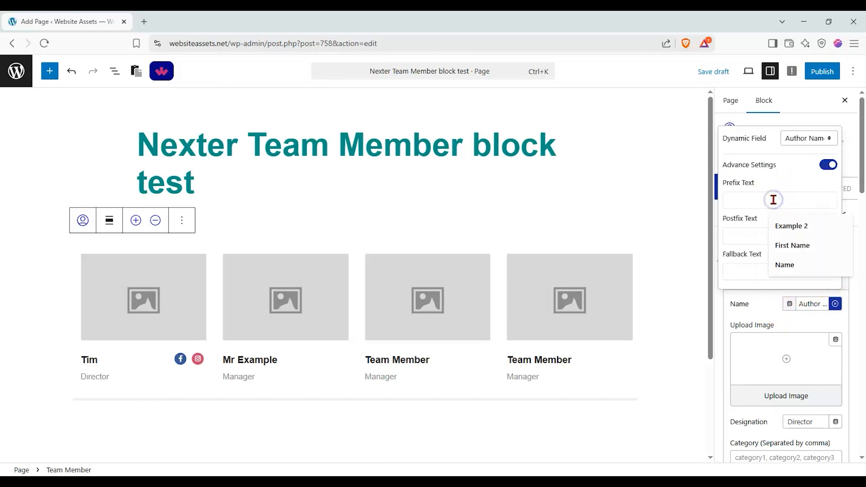
type("Dr")
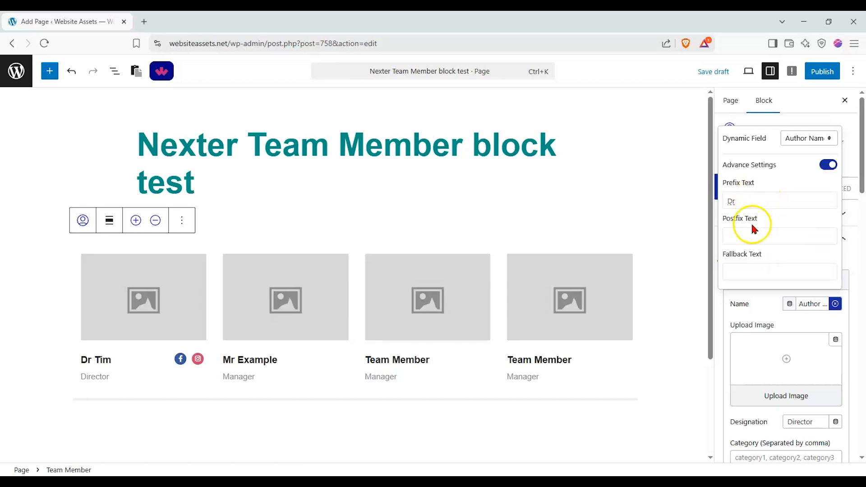
left_click(752, 231)
left_click(773, 312)
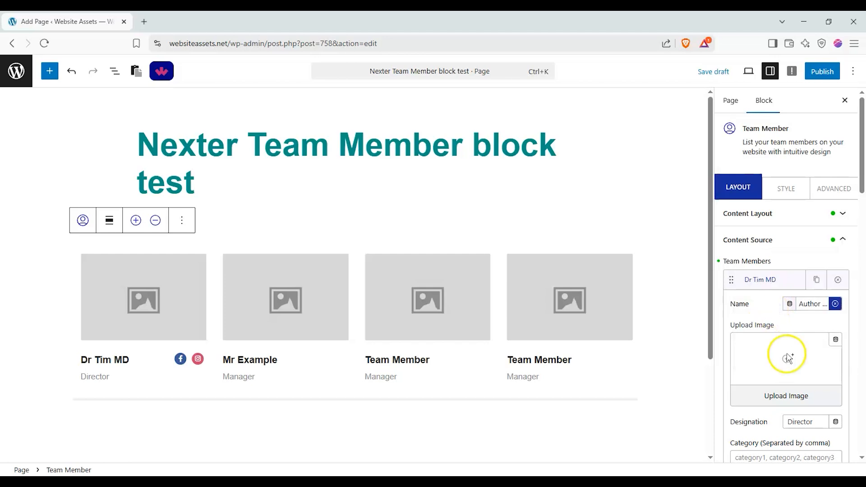
Check the dynamic image sources, and set the first team member's image to Team-Member-Image2.png from the media library.
left_click(835, 339)
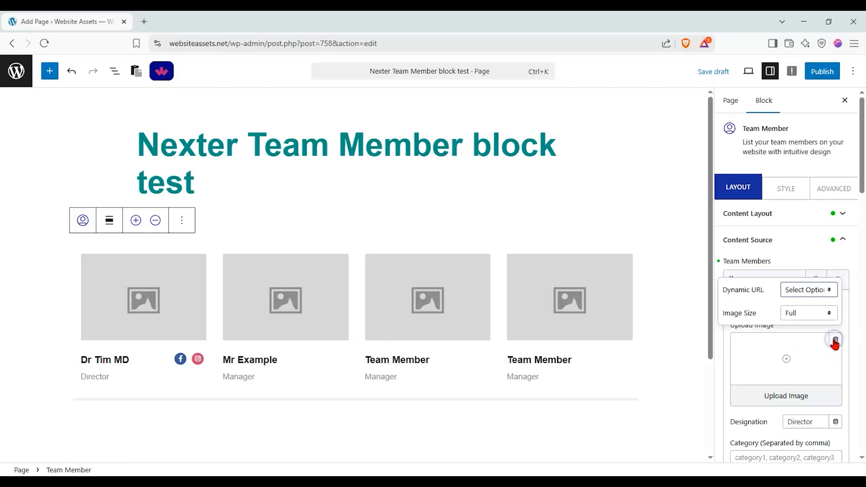
left_click(827, 290)
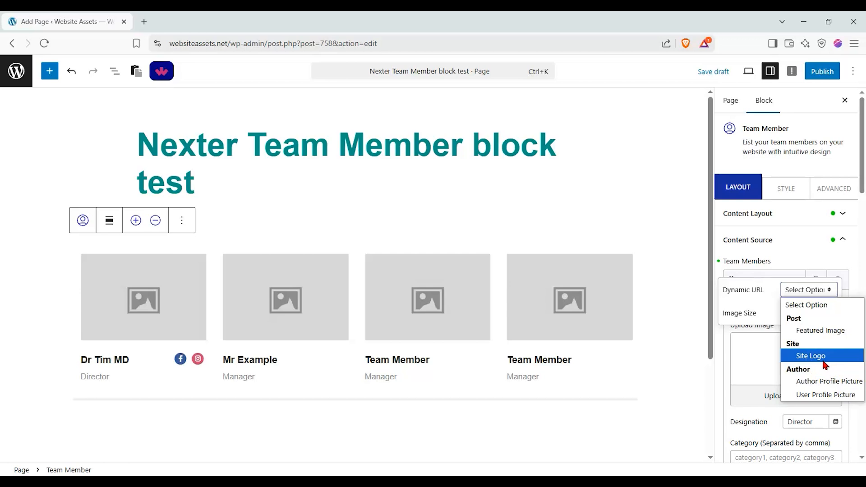
left_click(752, 360)
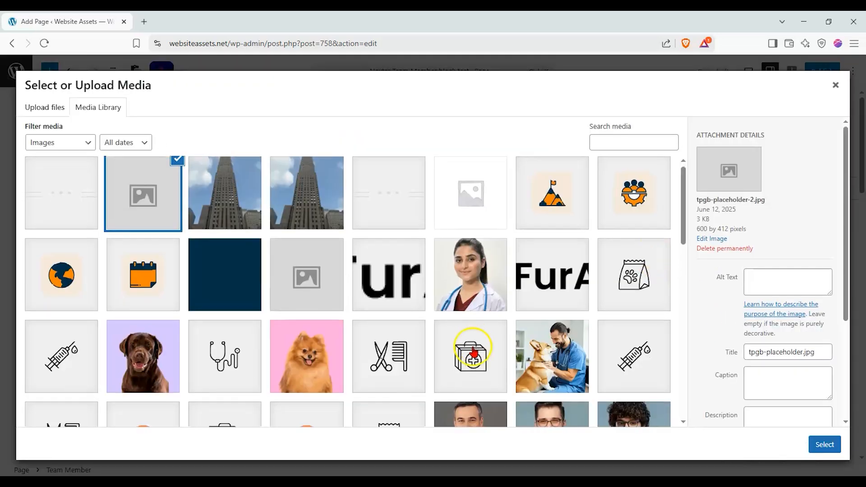
scroll(487, 315, "down", 5)
left_click(503, 234)
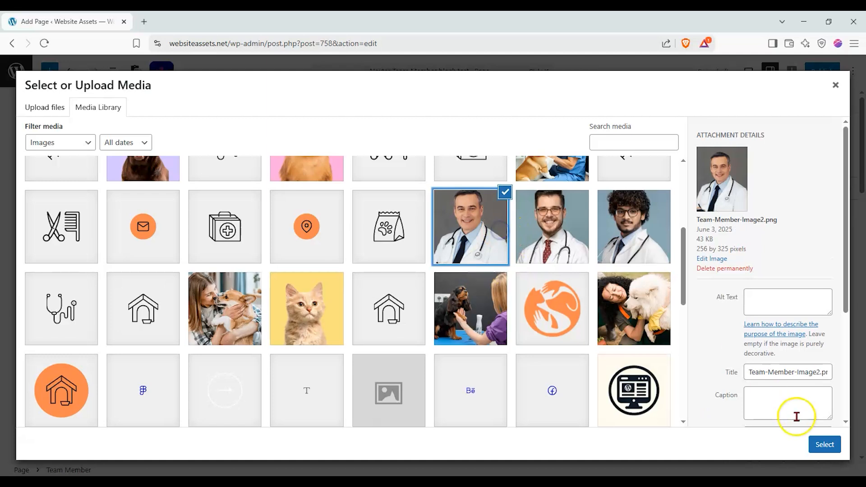
left_click(824, 444)
Examine the dynamic field options available for the first team member's designation without choosing one.
scroll(764, 300, "down", 2)
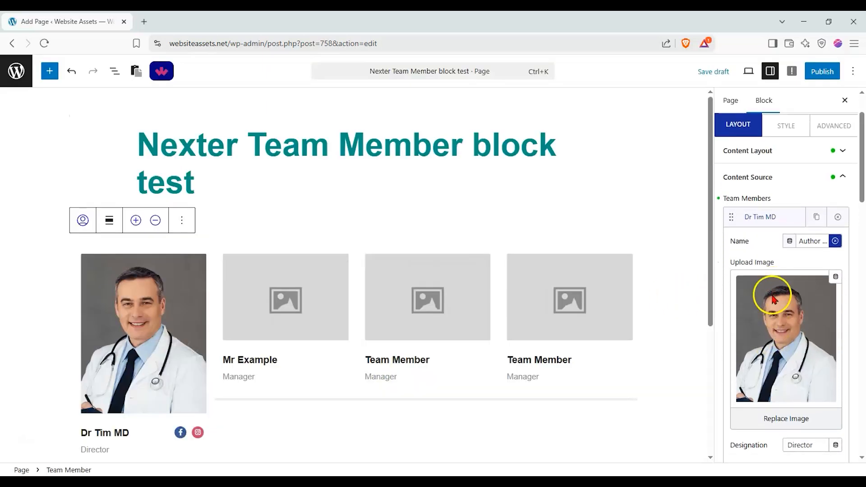
scroll(772, 299, "down", 5)
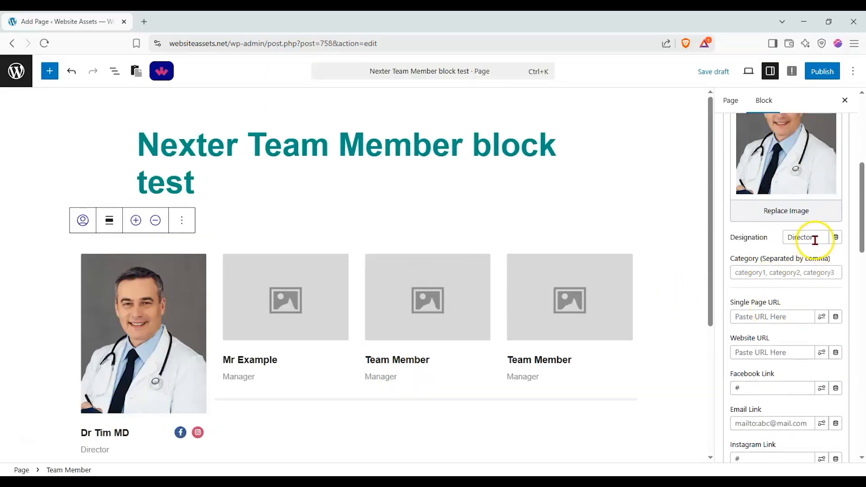
left_click_drag(819, 243, 777, 244)
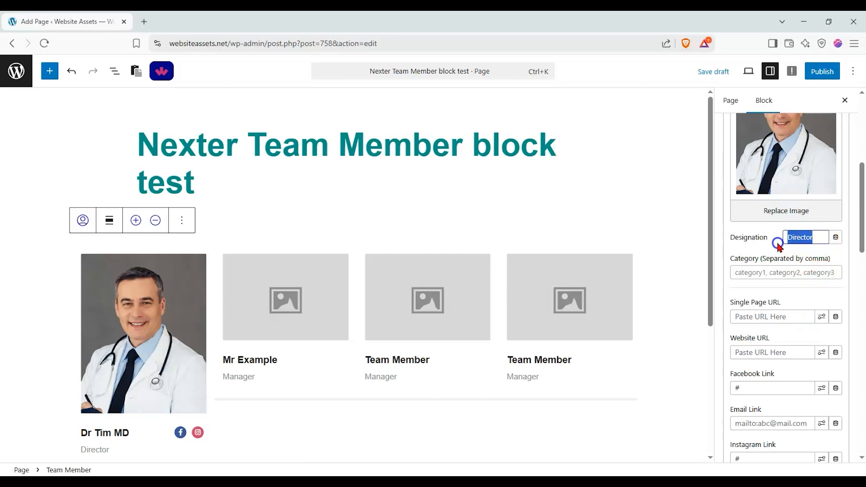
left_click(835, 237)
left_click(821, 212)
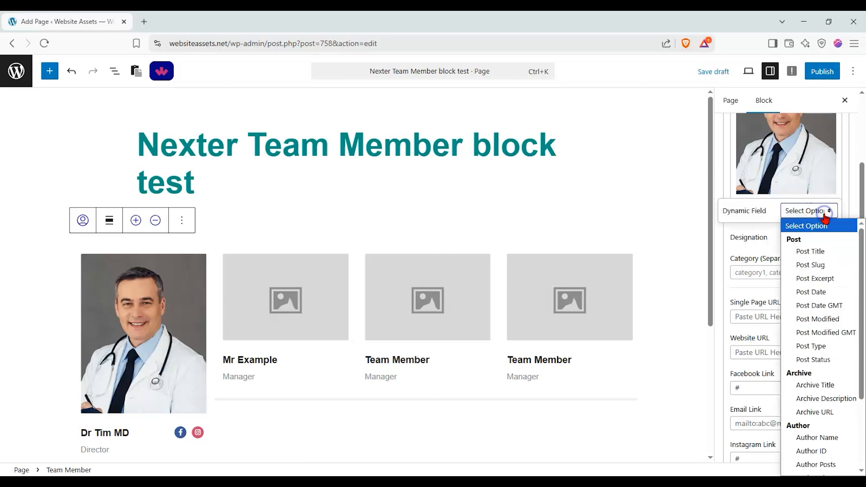
left_click(762, 238)
Set the first team member's LinkedIn link to "#", clearing and re-entering it once to compare the social icons.
scroll(788, 234, "down", 1)
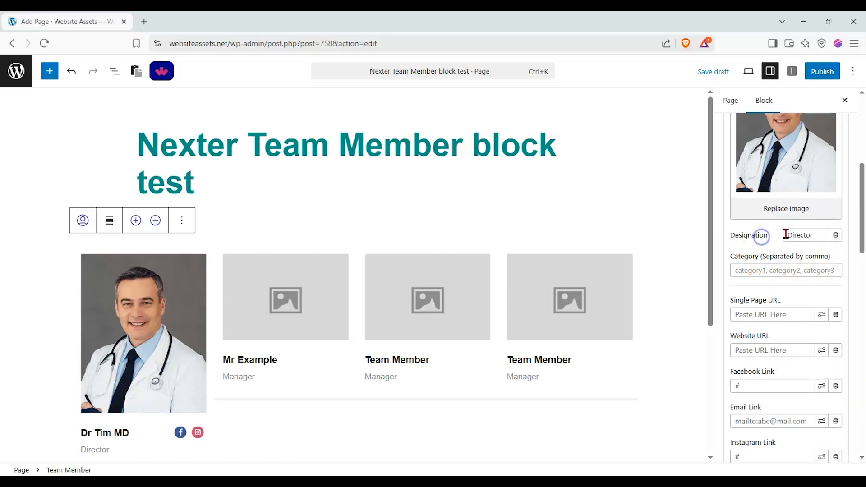
scroll(788, 235, "down", 1)
scroll(605, 234, "down", 1)
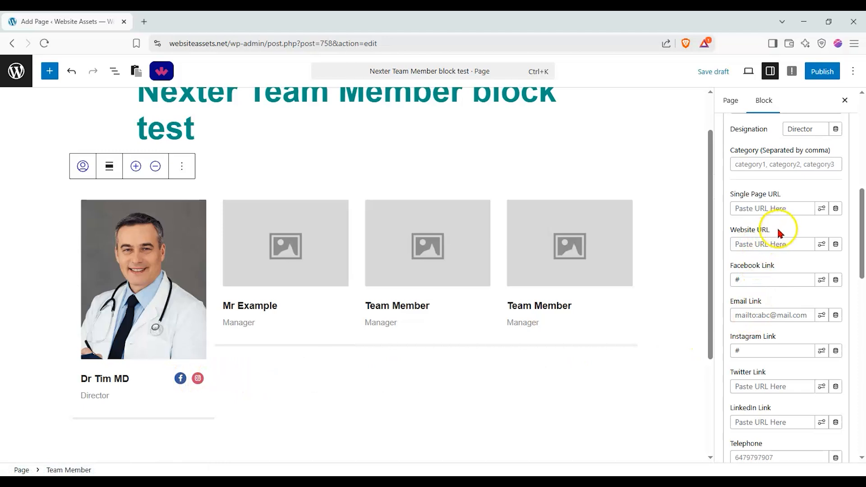
scroll(776, 348, "down", 1)
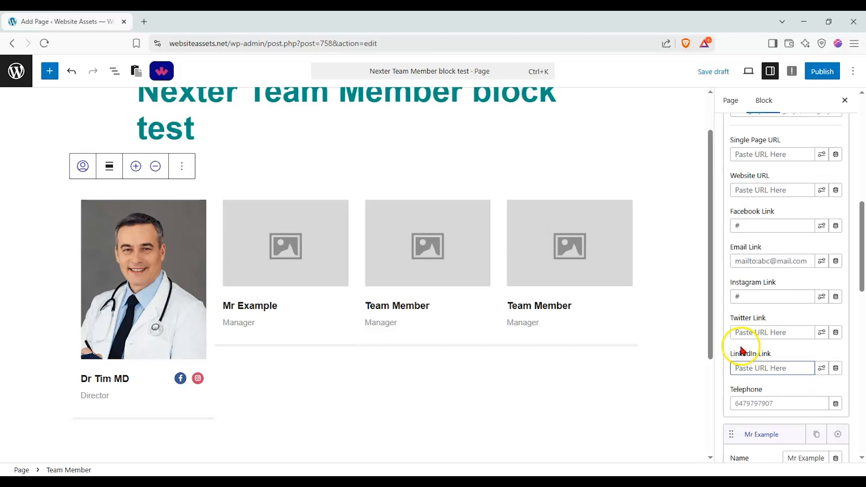
type("#")
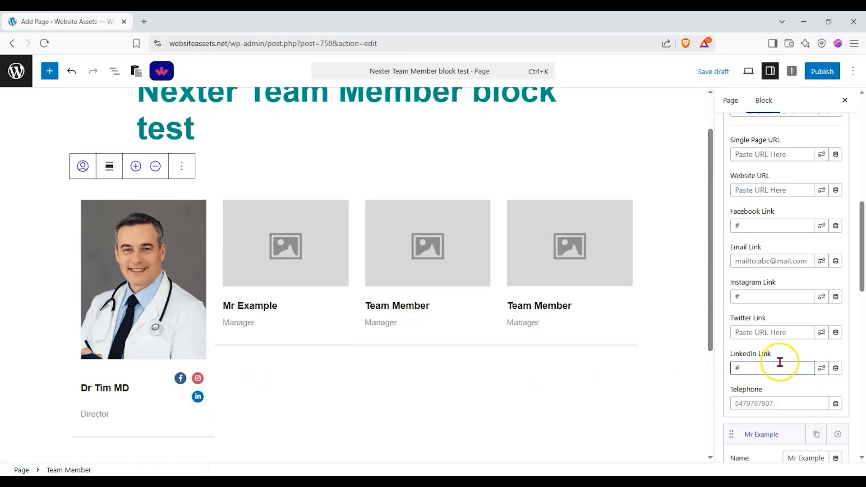
key("BackSpace")
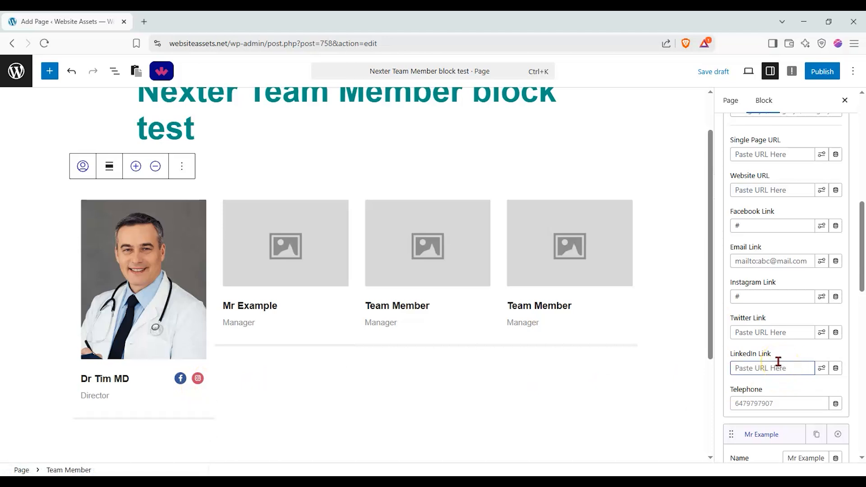
type("#")
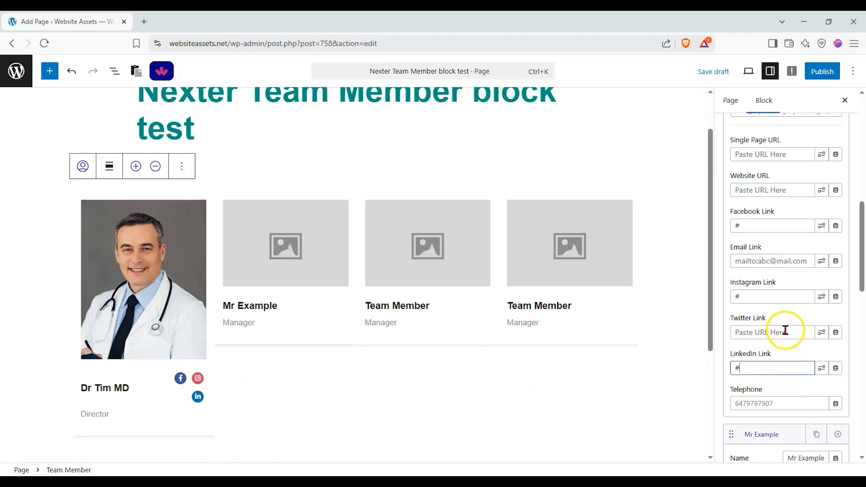
Clear the first team member's Instagram link and set the Twitter link to "#".
left_click(758, 290)
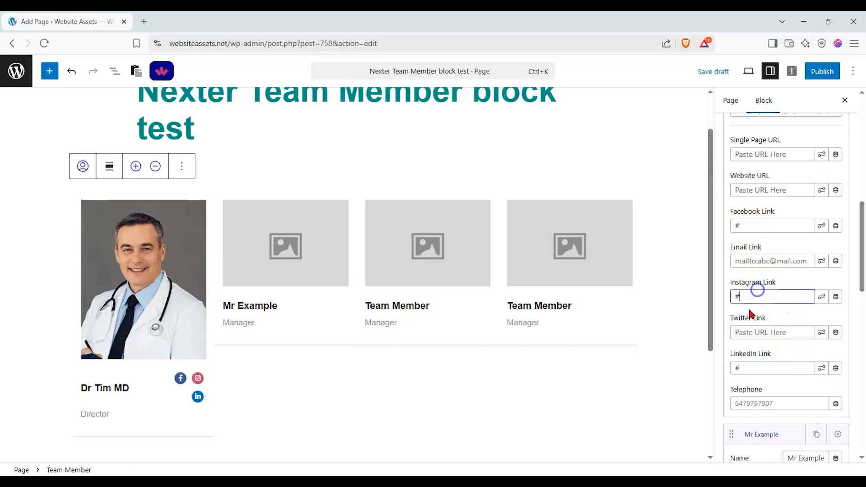
key("BackSpace")
left_click(778, 335)
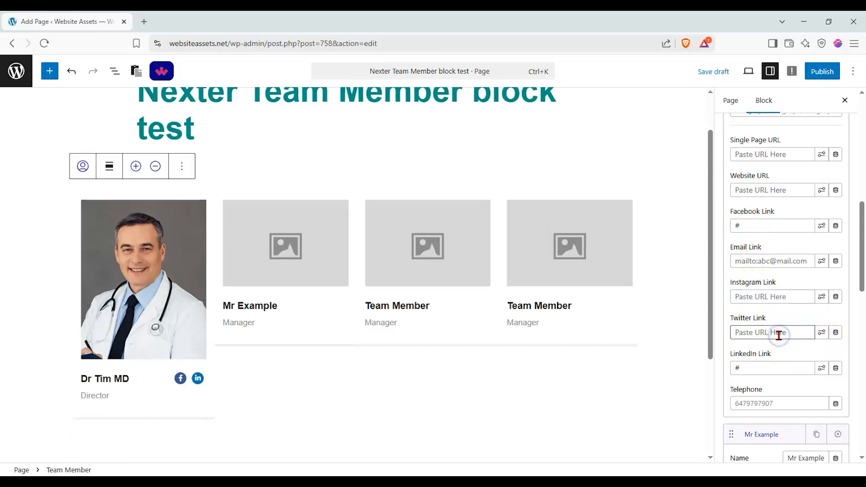
type("#")
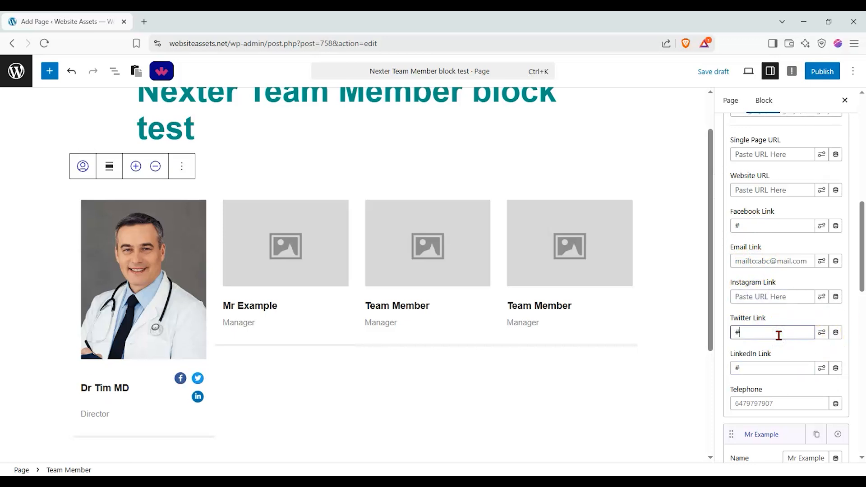
Enter the first team member's telephone number, and check the additional options of the LinkedIn link.
left_click(776, 401)
type("45456465")
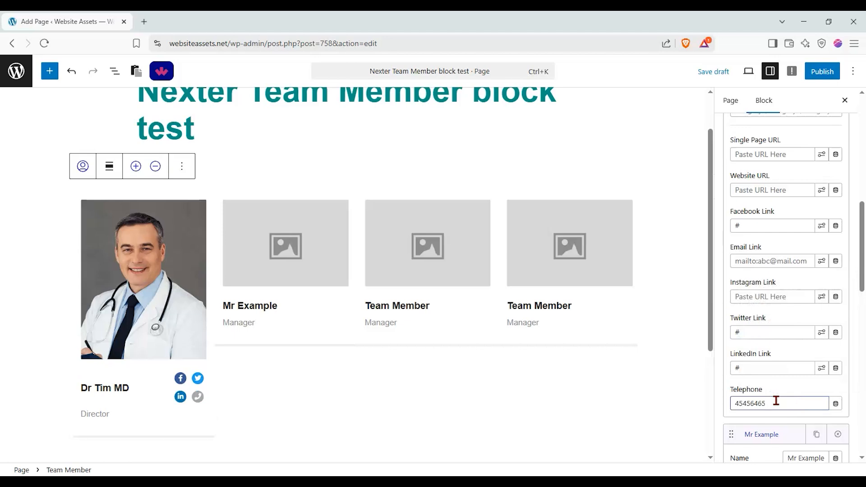
left_click(820, 368)
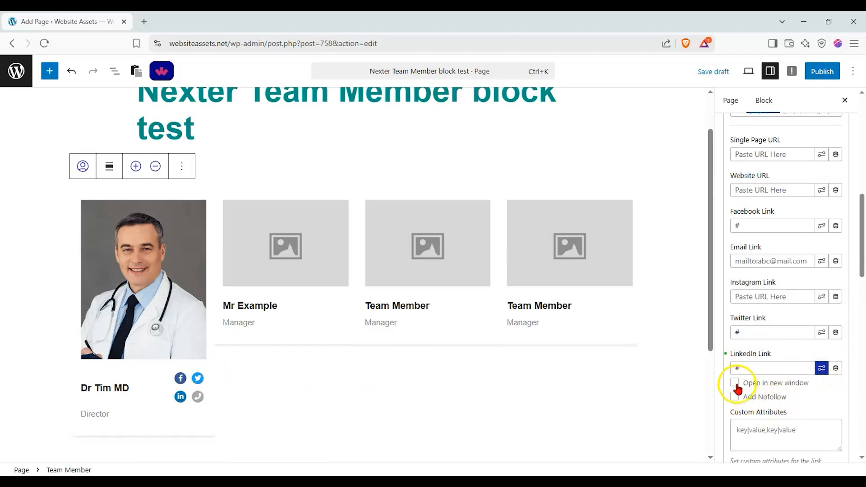
left_click(821, 367)
Collapse the settings of the second and first team members in the content source list.
scroll(775, 366, "down", 3)
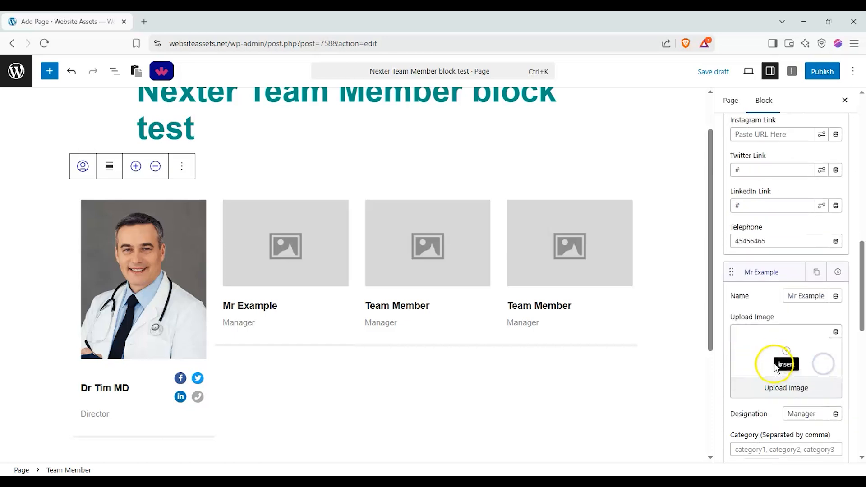
left_click(776, 274)
scroll(765, 272, "up", 10)
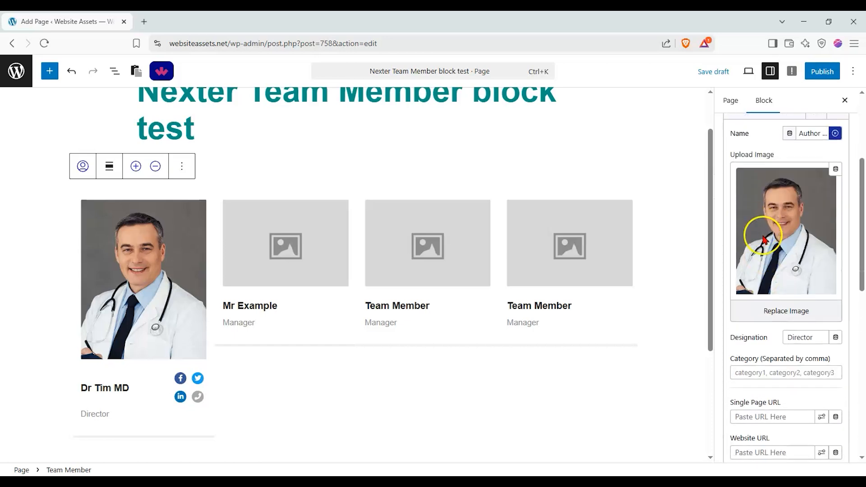
scroll(761, 226, "up", 5)
left_click(766, 280)
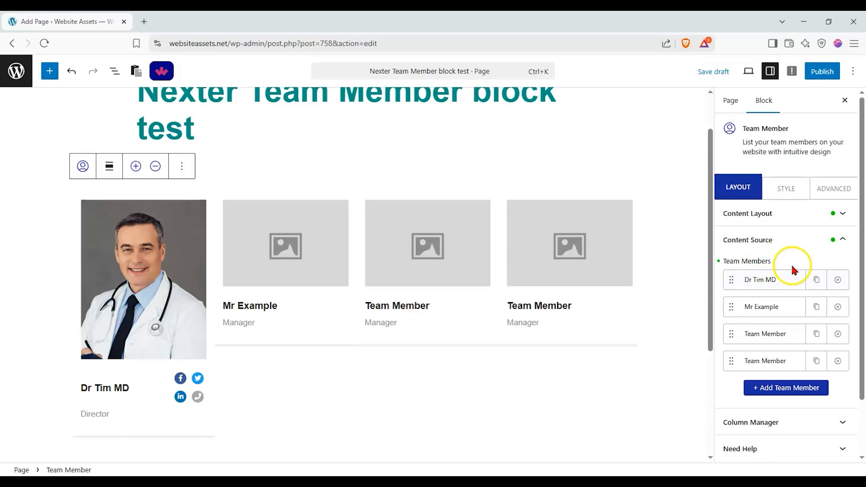
left_click(771, 280)
left_click(767, 280)
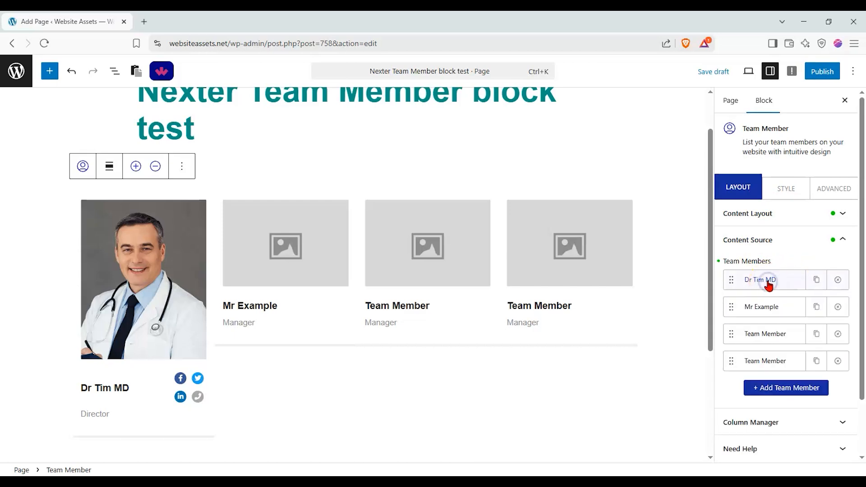
Set the team member block to two columns for desktop.
scroll(786, 280, "down", 2)
left_click(808, 356)
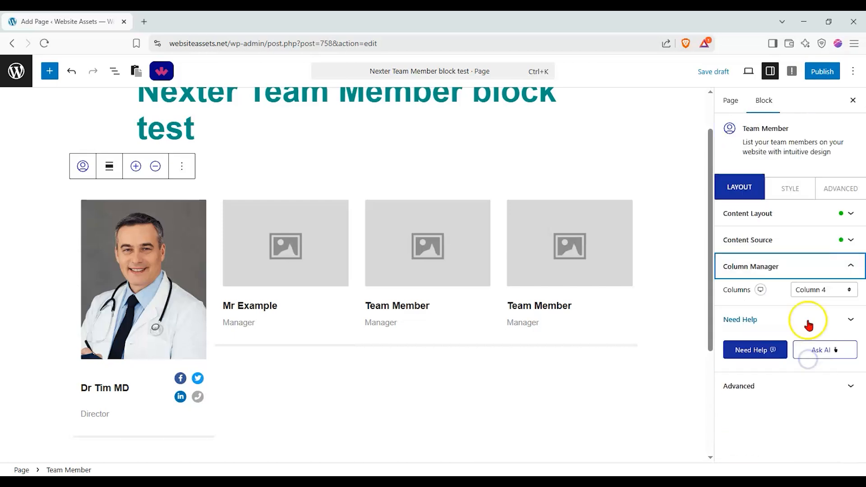
left_click(820, 291)
left_click(820, 318)
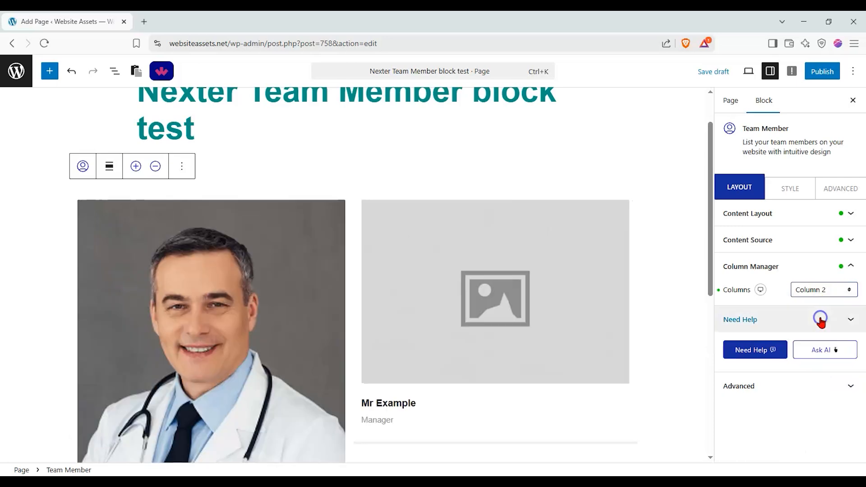
Examine the two-column carousel by sliding through the team members and paging with its dots.
scroll(507, 288, "down", 7)
scroll(508, 290, "up", 5)
scroll(507, 300, "up", 1)
scroll(530, 327, "down", 3)
left_click_drag(551, 294, 338, 281)
left_click_drag(350, 279, 574, 217)
left_click_drag(313, 197, 354, 432)
scroll(356, 278, "up", 5)
scroll(346, 257, "down", 1)
scroll(346, 257, "down", 2)
left_click(351, 436)
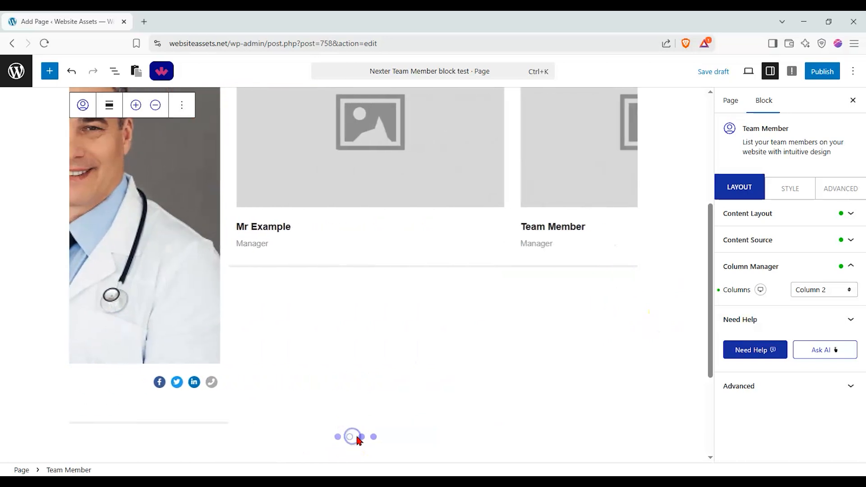
left_click(342, 438)
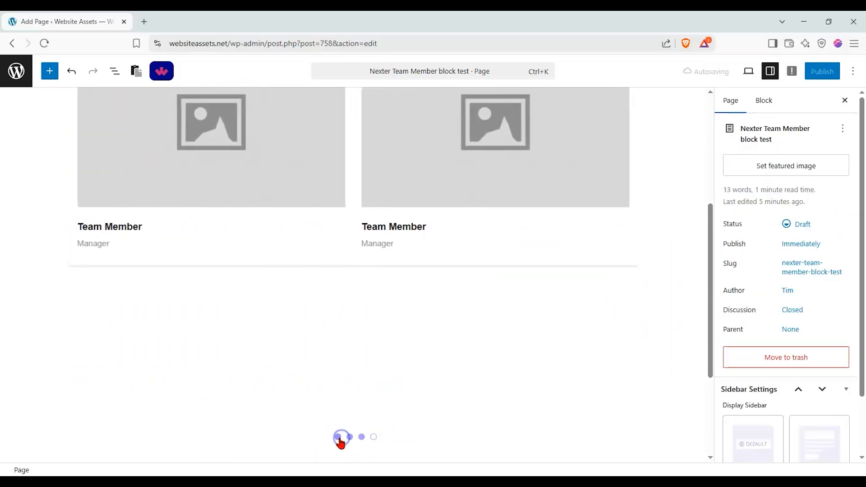
left_click(338, 438)
scroll(345, 368, "up", 1)
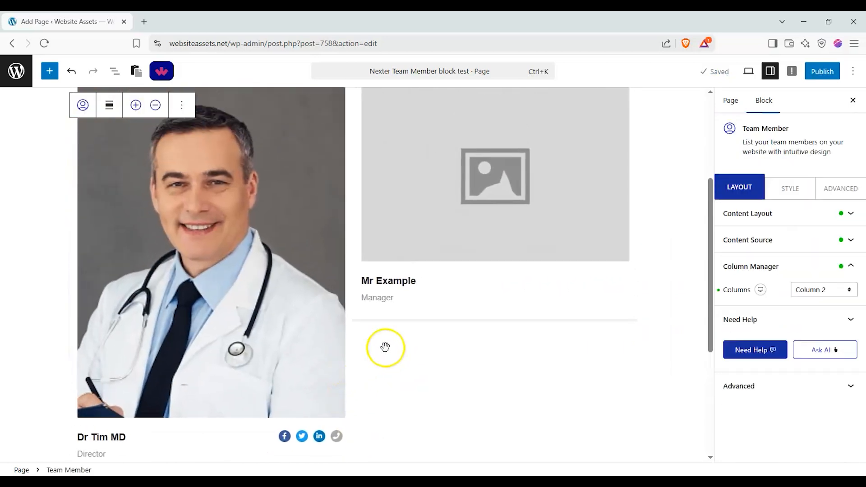
Set the team member titles' typography to Times New Roman with a font size of 32 px.
left_click(805, 189)
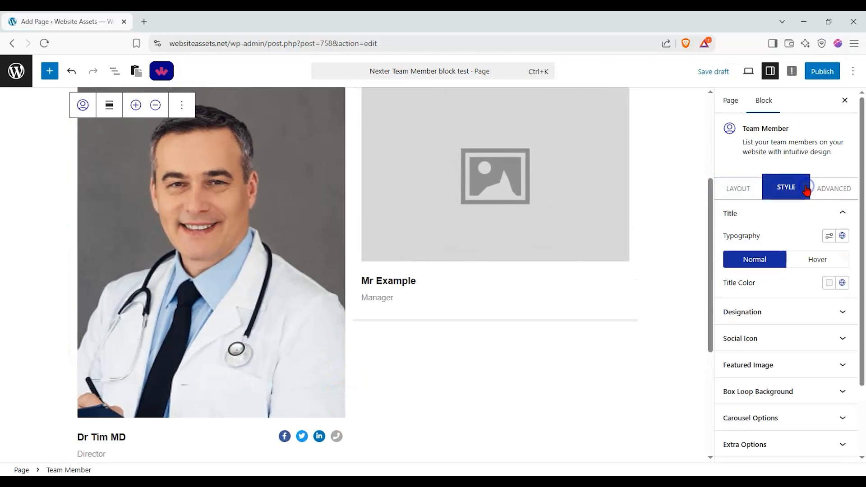
left_click(828, 235)
left_click(732, 274)
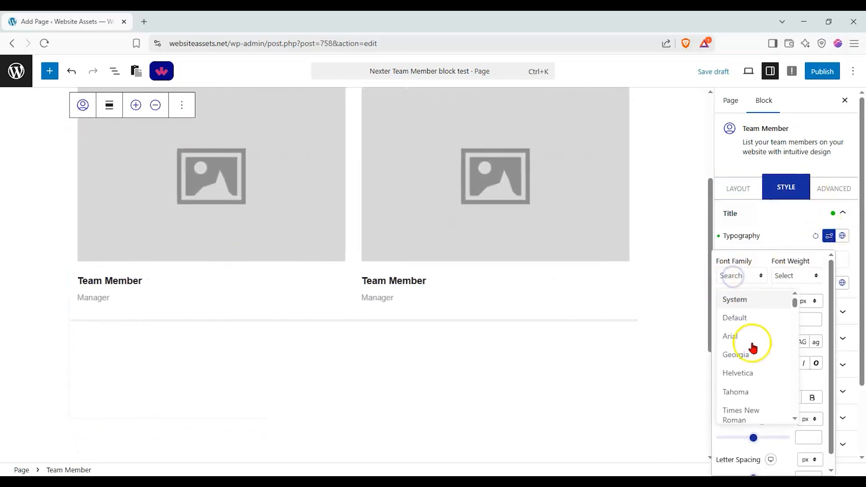
left_click(754, 406)
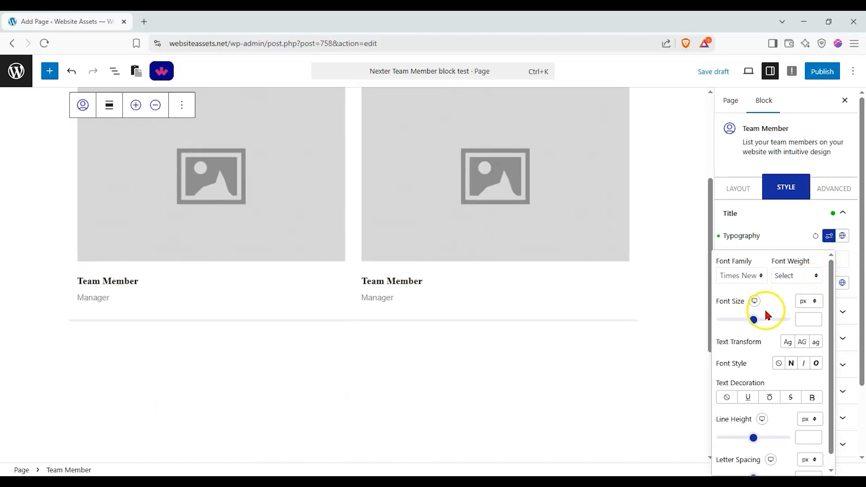
left_click_drag(756, 321, 750, 319)
left_click(736, 320)
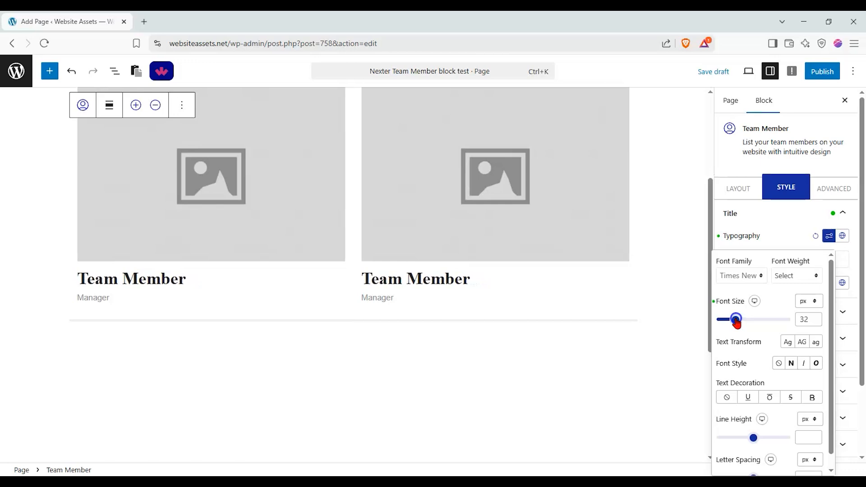
left_click(844, 258)
Try several global colors for the normal title color, ending with the second blue swatch of the global palettes.
left_click(848, 260)
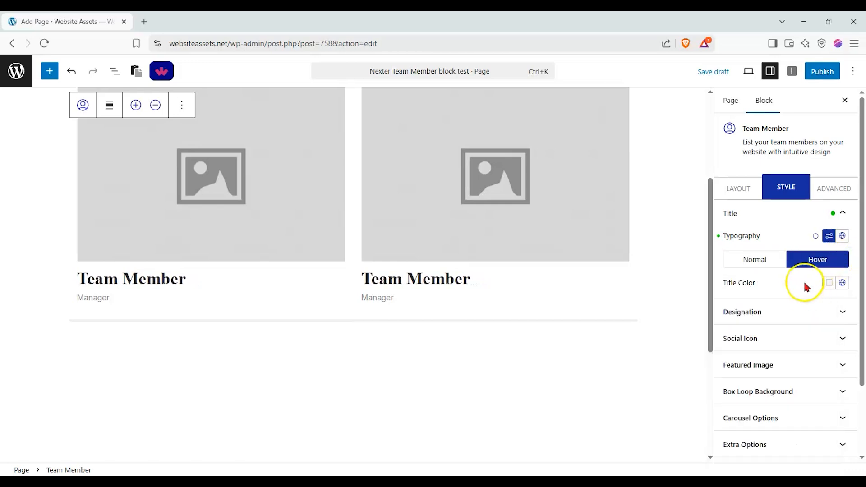
left_click(763, 264)
left_click(837, 283)
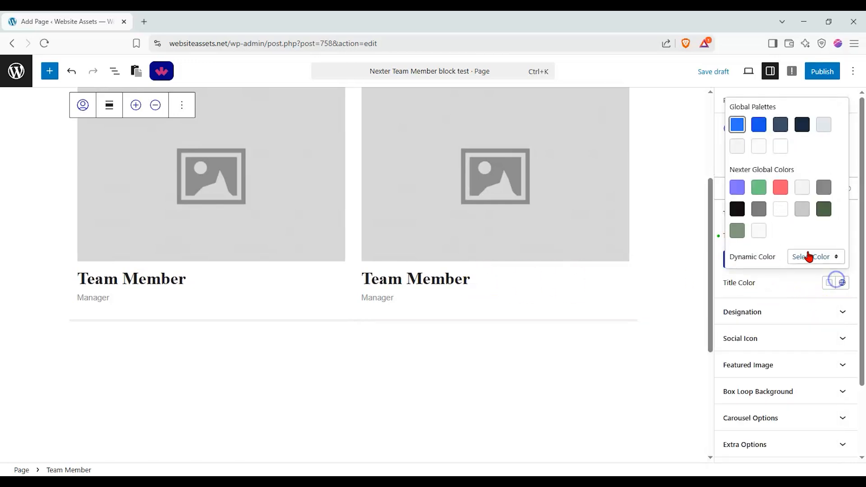
left_click(780, 187)
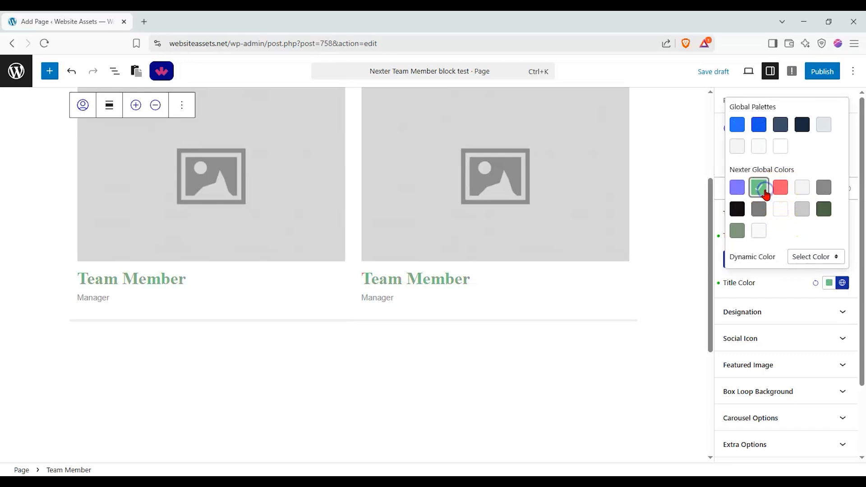
left_click(758, 208)
left_click(823, 187)
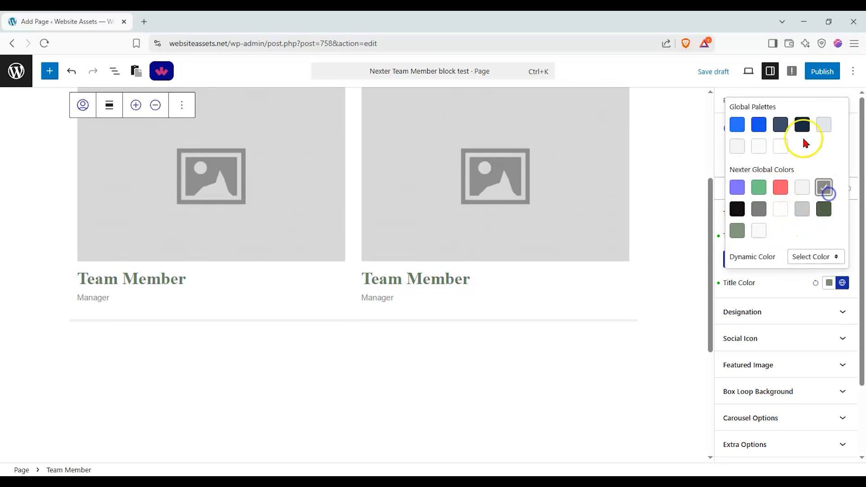
left_click(799, 129)
left_click(759, 129)
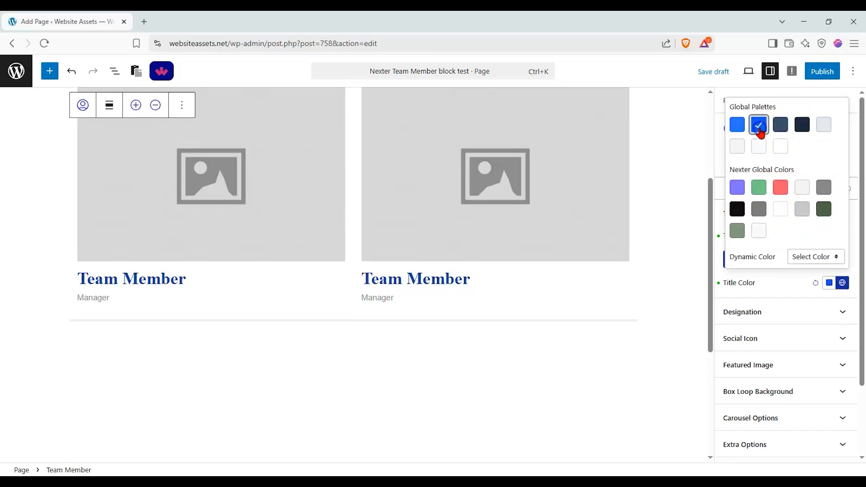
Set the normal text color of the team members' designations to red.
left_click(787, 303)
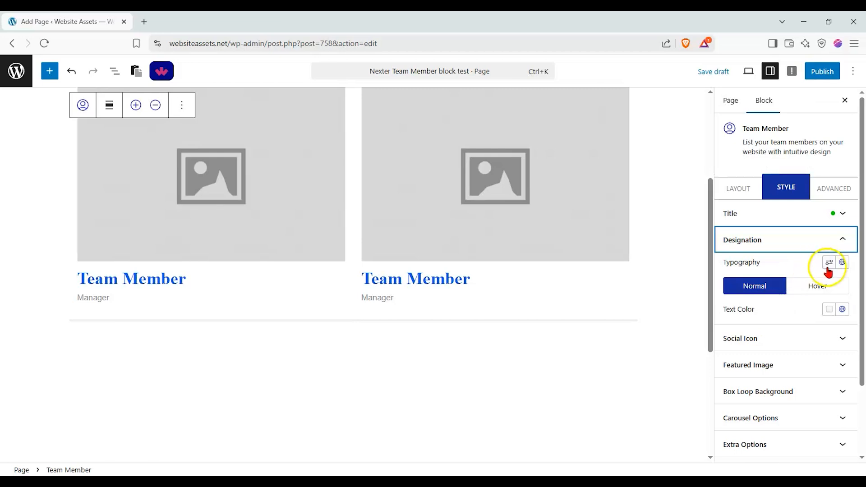
left_click(829, 310)
left_click(810, 76)
left_click(769, 324)
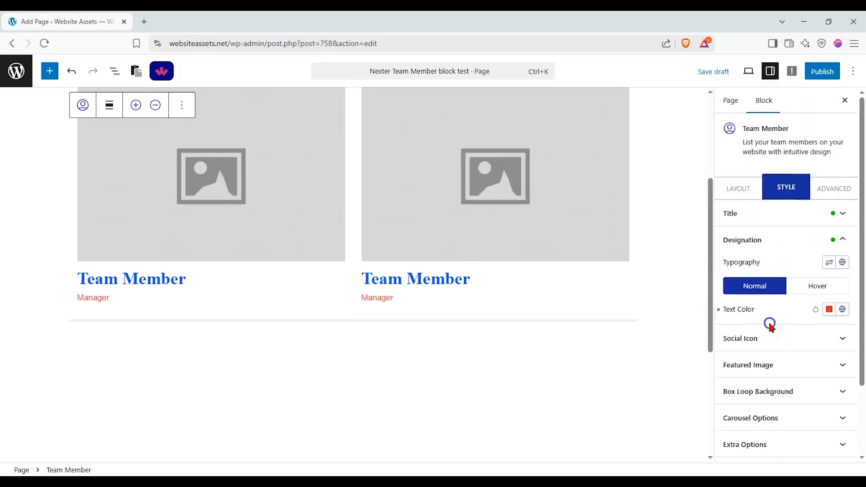
Set the social icon size to 9 px and the icon width to 60 px, checking them on the first member's slide.
left_click(798, 340)
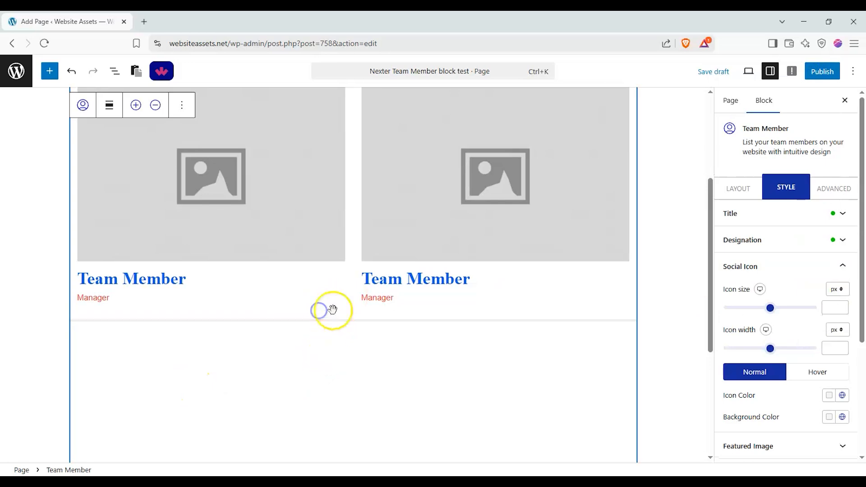
scroll(359, 333, "down", 2)
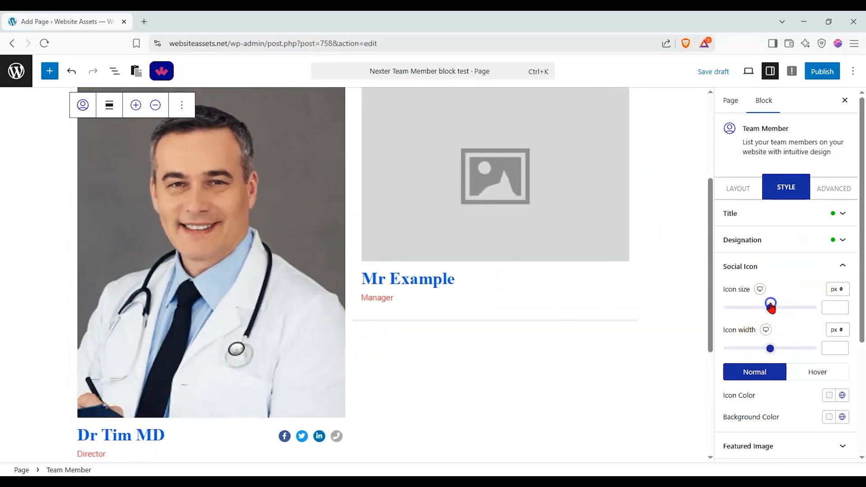
left_click(770, 307)
left_click(738, 308)
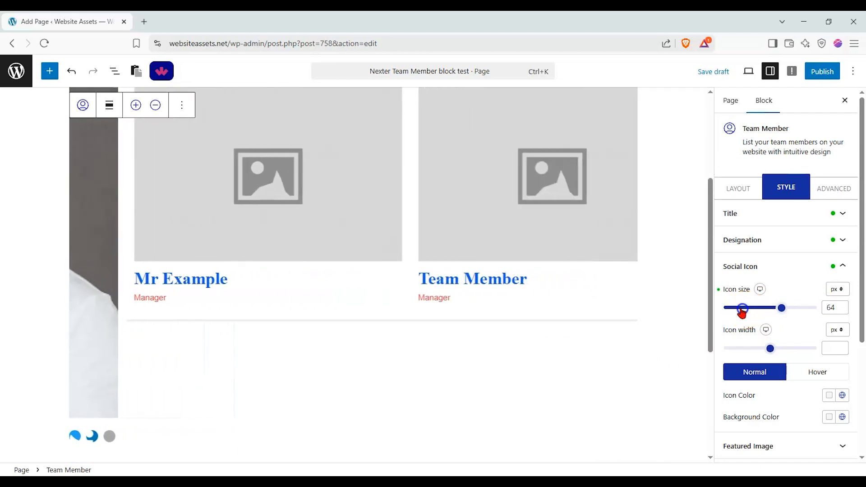
left_click(338, 437)
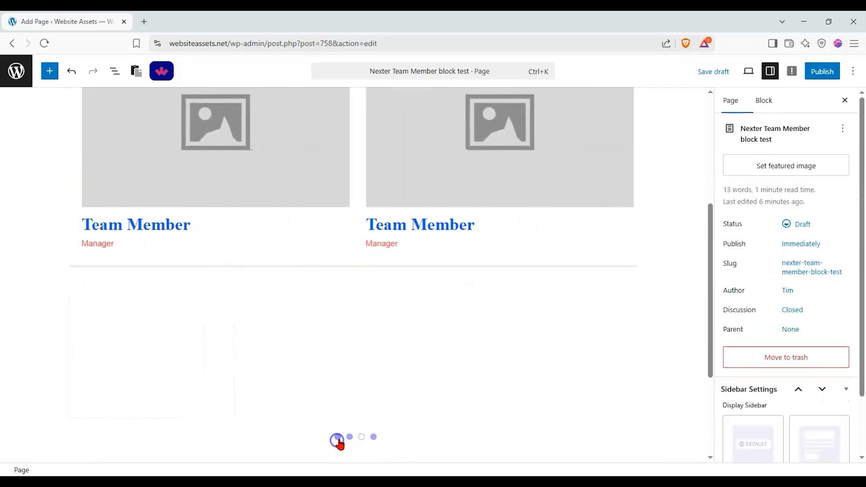
mouse_move(768, 355)
left_mouse_down()
mouse_move(760, 351)
mouse_move(778, 349)
left_mouse_up()
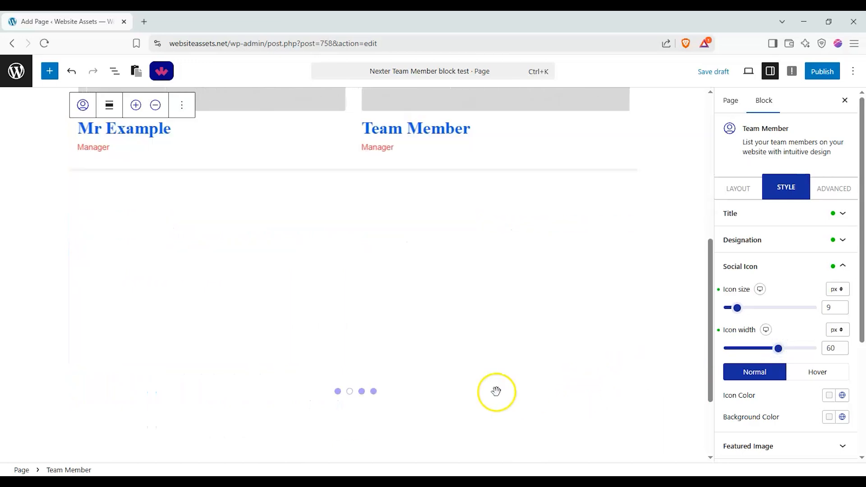
left_click(337, 380)
Examine the featured image style options, including the CSS filters, and open the box loop background options.
scroll(796, 413, "down", 4)
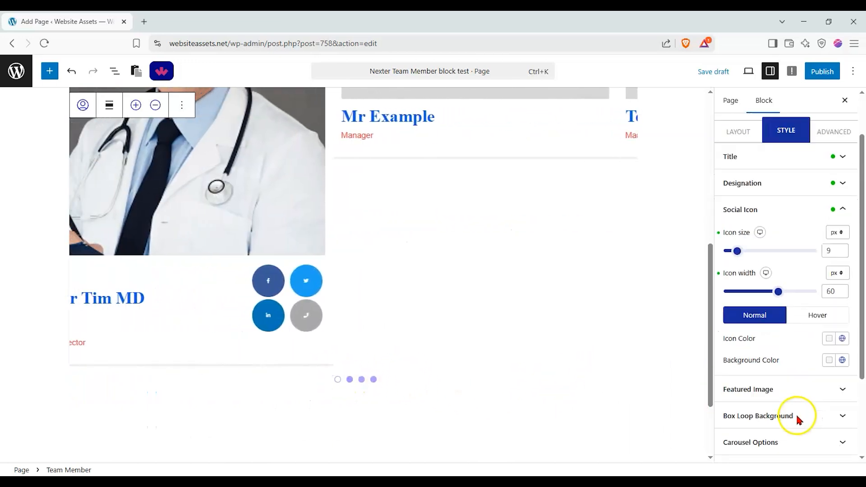
left_click(830, 286)
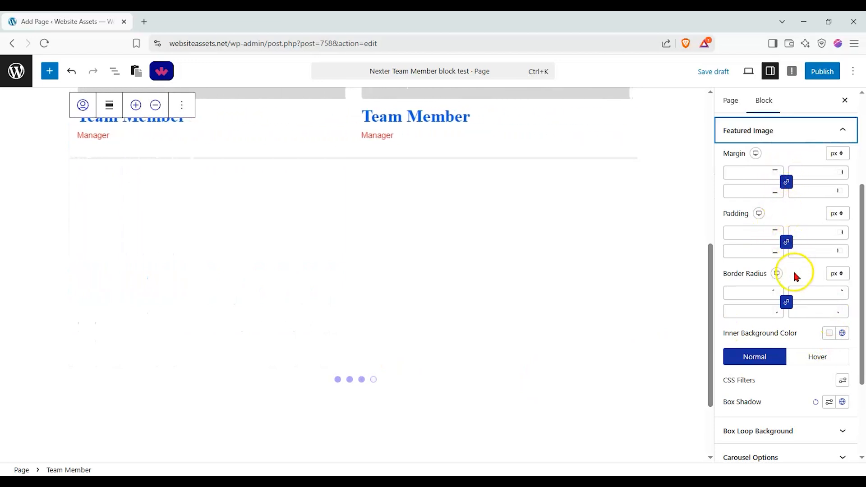
scroll(796, 359, "down", 3)
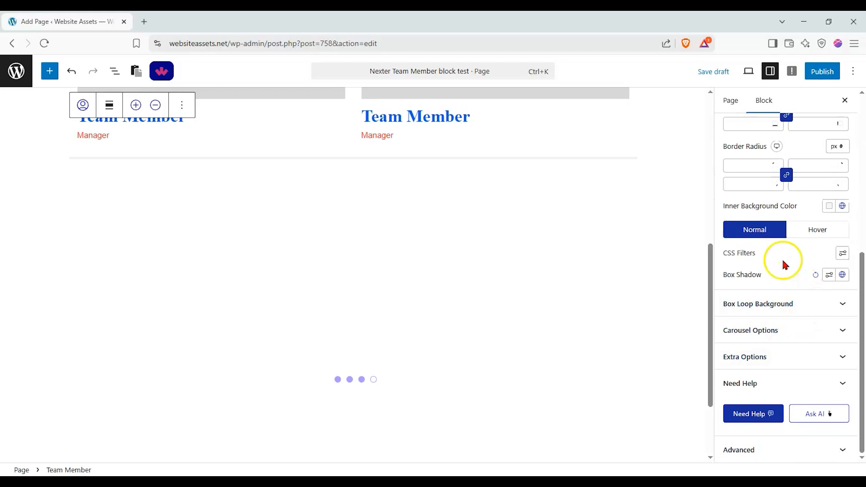
left_click(842, 254)
left_click(841, 254)
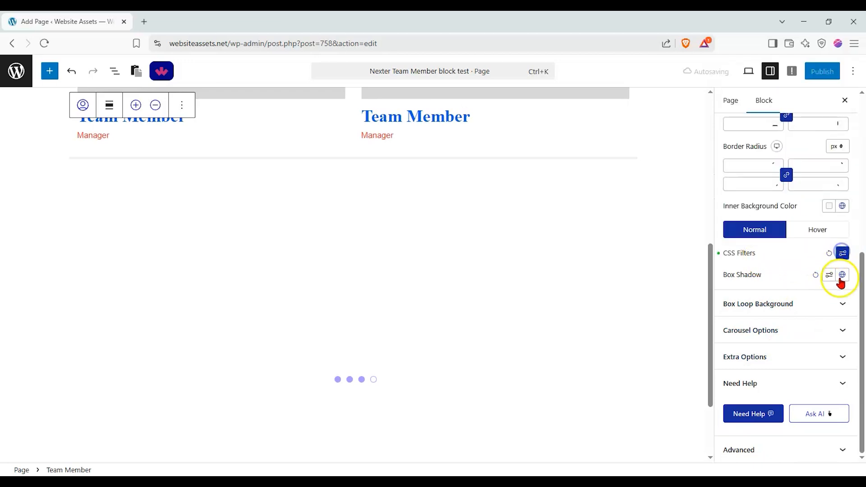
left_click(834, 303)
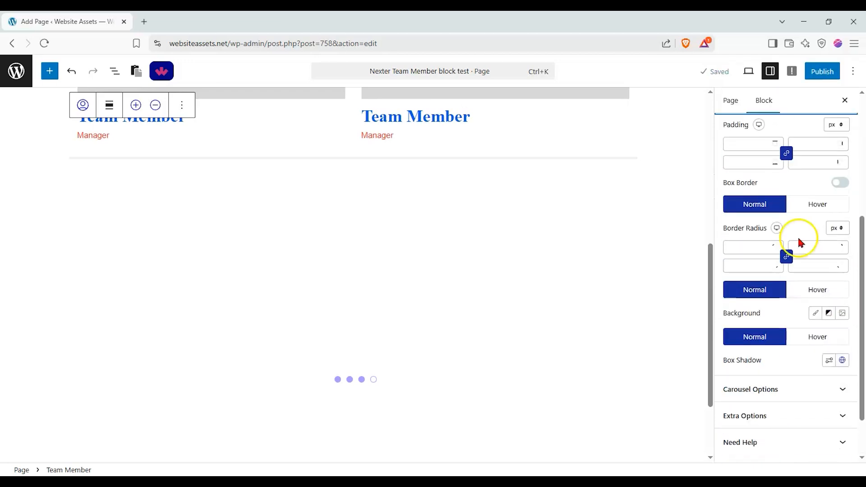
Set the carousel's slide speed to 100 and look at the choices for the active slide.
left_click(822, 389)
left_click_drag(740, 163, 734, 163)
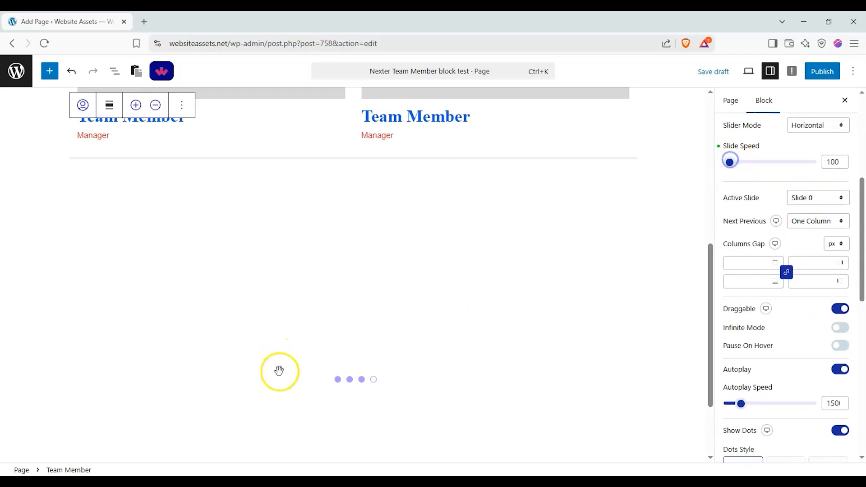
left_click(338, 379)
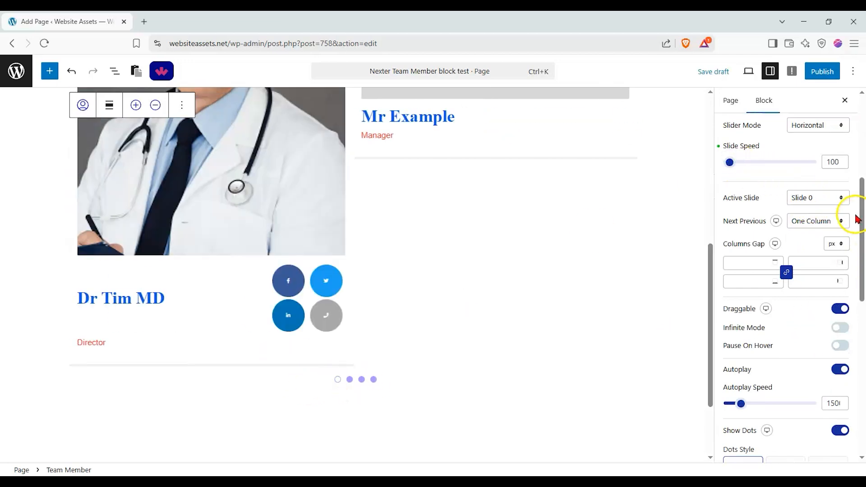
left_click(842, 201)
left_click(834, 201)
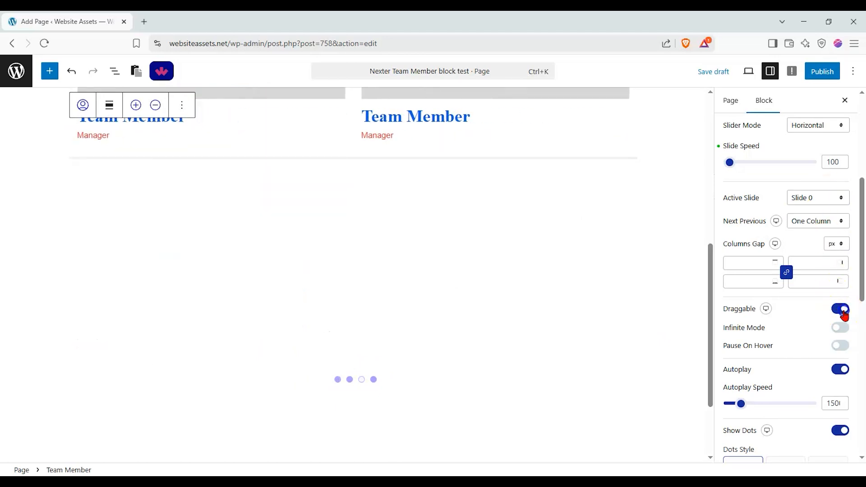
Turn off Draggable and Autoplay for the carousel, turn on Pause On Hover, and return to the first slide.
left_click(841, 347)
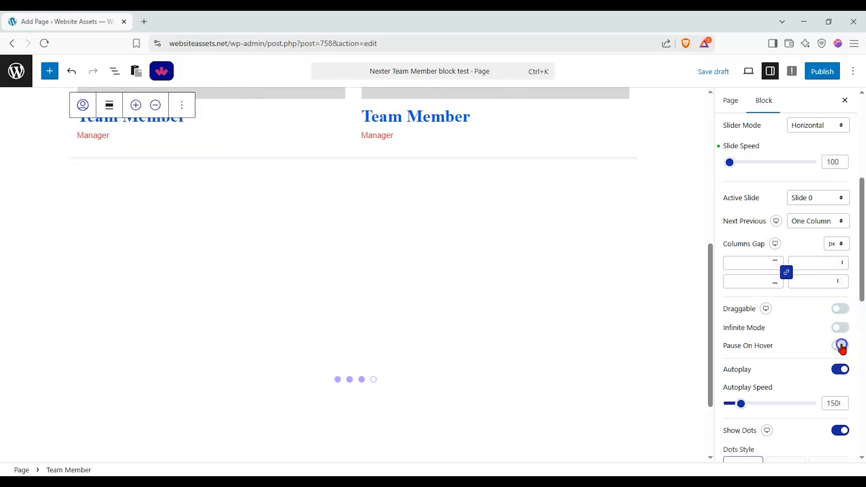
scroll(807, 354, "down", 1)
left_click(840, 315)
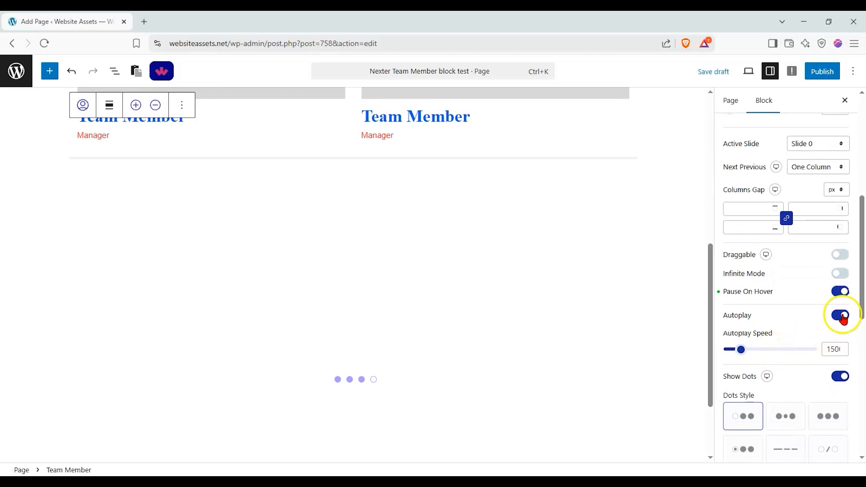
left_click(337, 379)
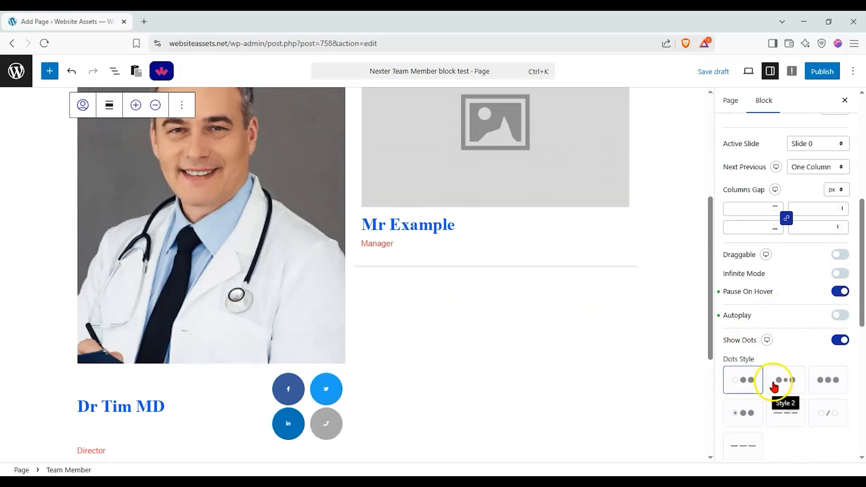
Try several dots styles for the carousel, ending with the fourth style, a ringed dot followed by two solid dots.
left_click(774, 383)
scroll(775, 361, "down", 5)
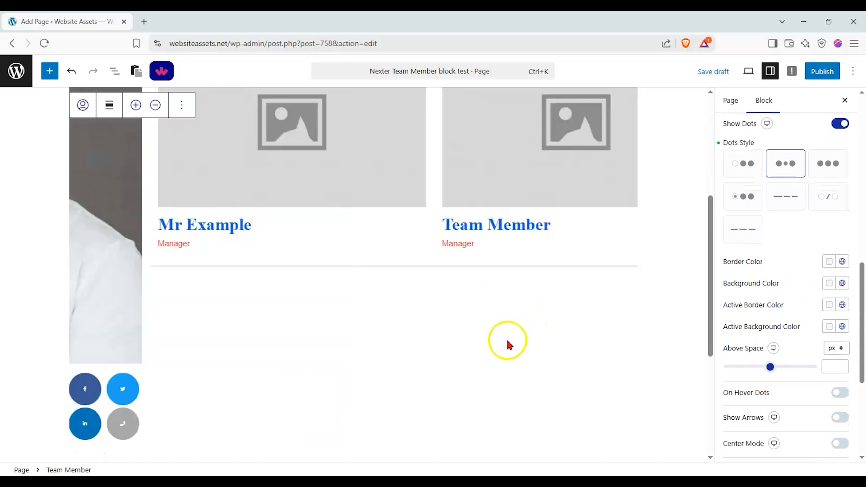
scroll(506, 337, "down", 2)
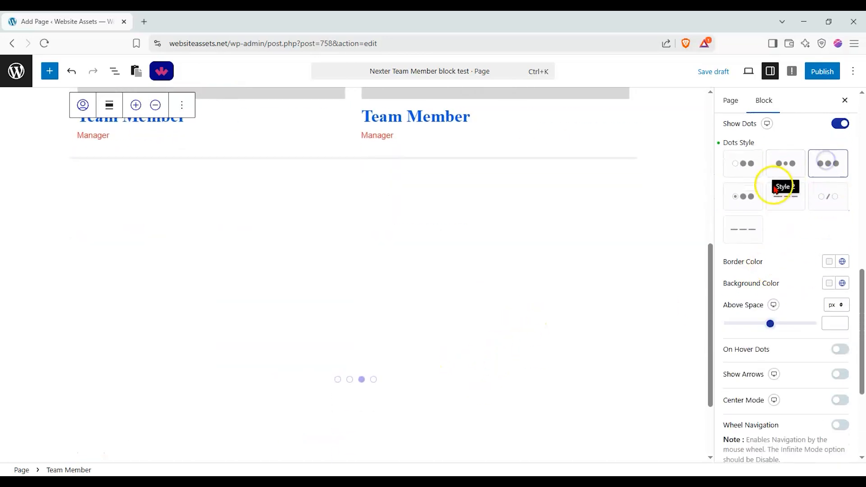
left_click(755, 195)
left_click(822, 206)
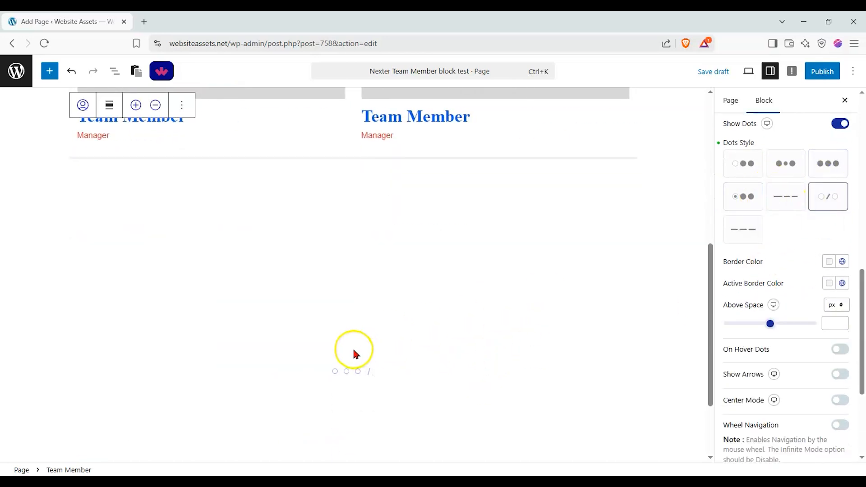
left_click(722, 198)
left_click(783, 199)
left_click(745, 226)
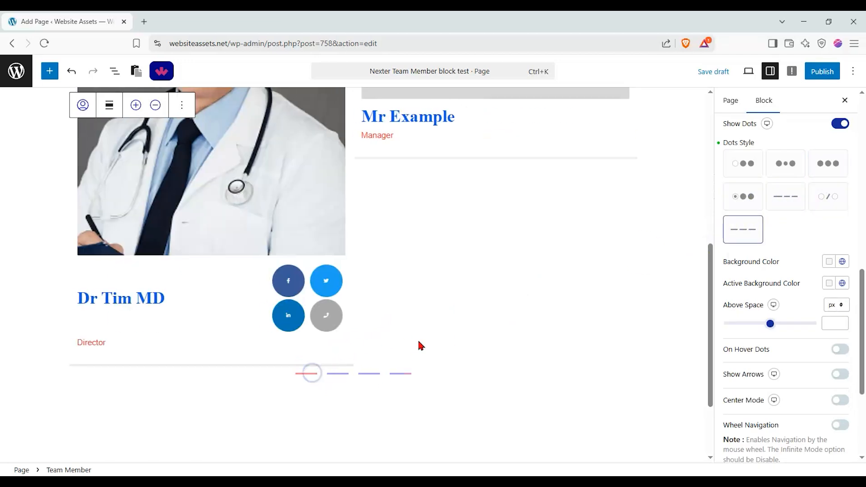
left_click(744, 198)
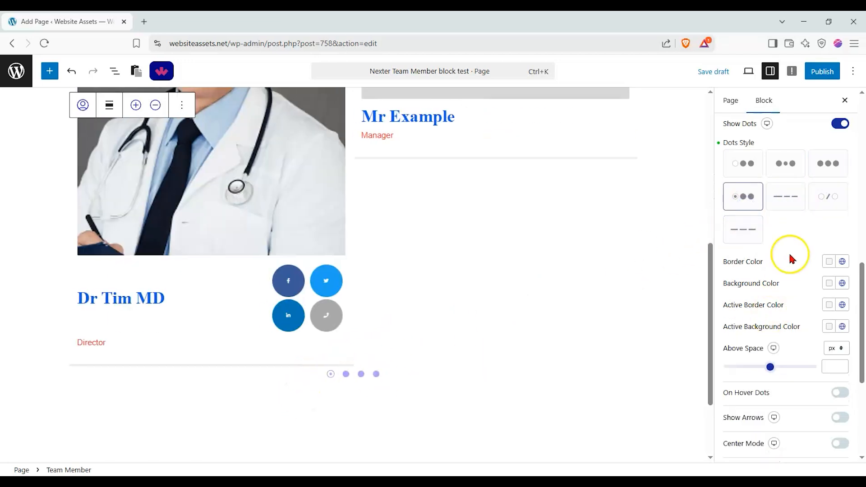
Set the space above the carousel dots to 0 px and enable On Hover Dots.
left_click_drag(772, 366, 699, 372)
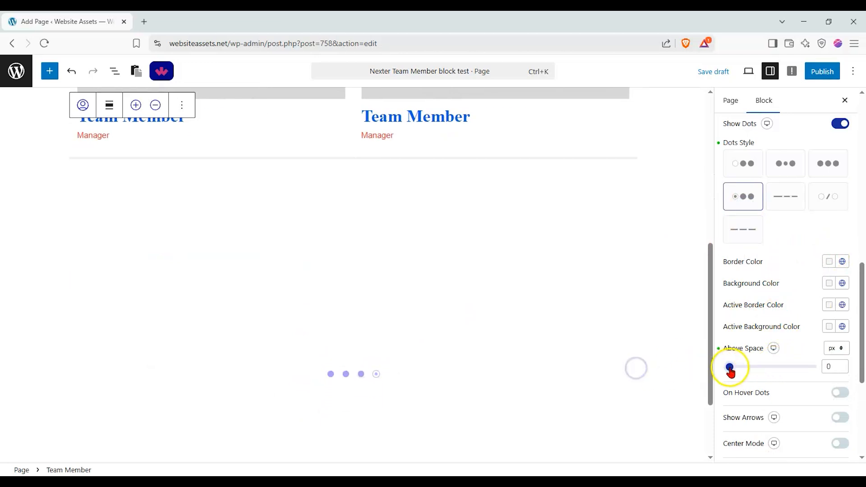
left_click(840, 393)
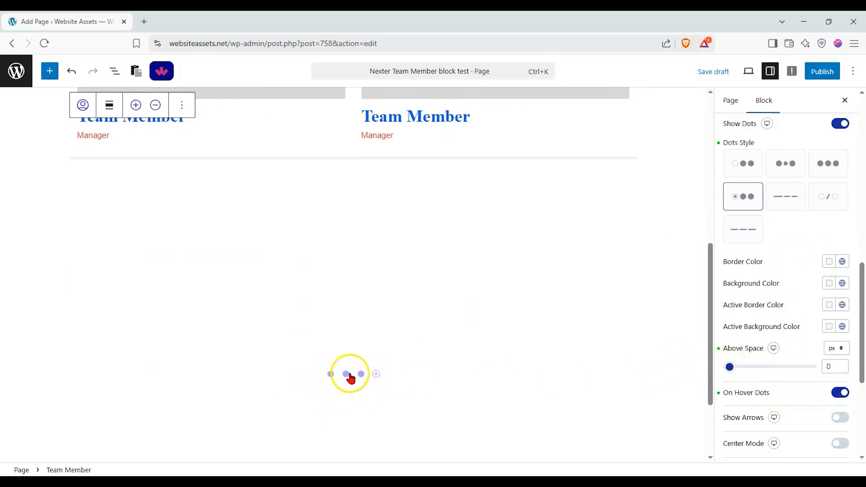
Show the carousel arrows, choose the third arrows style with adjacent round arrows, and check them on the first slide.
left_click(836, 419)
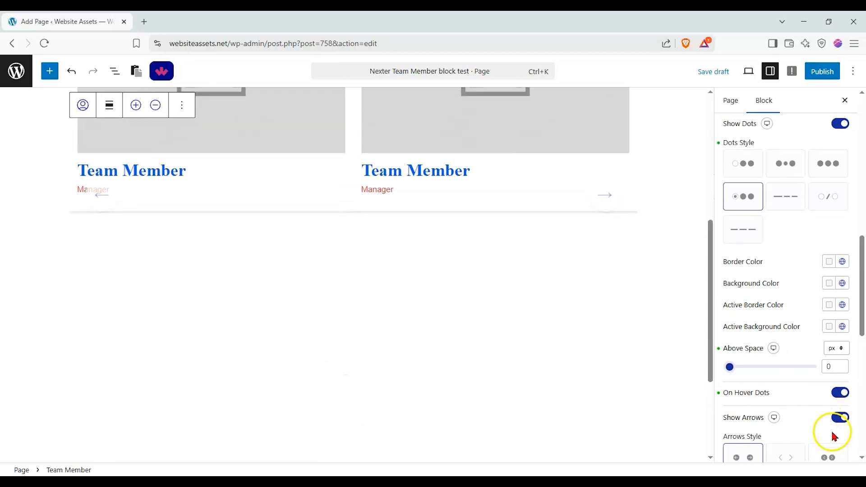
scroll(825, 424, "down", 2)
left_click(744, 383)
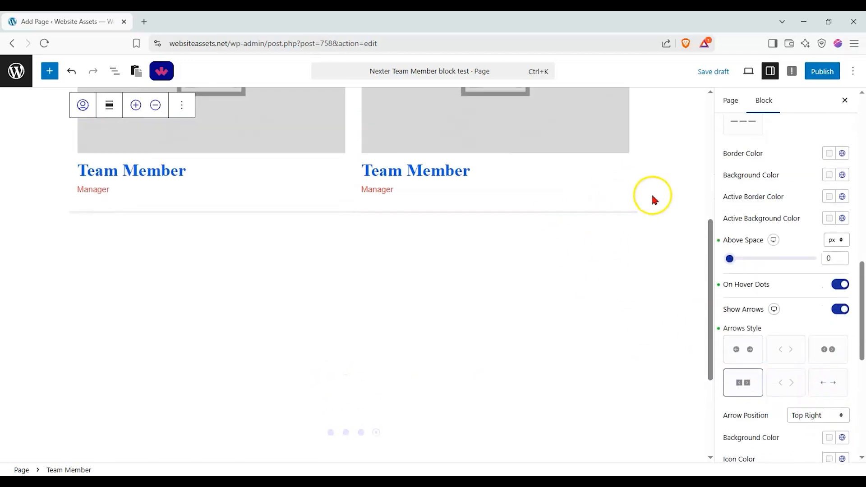
left_click(825, 352)
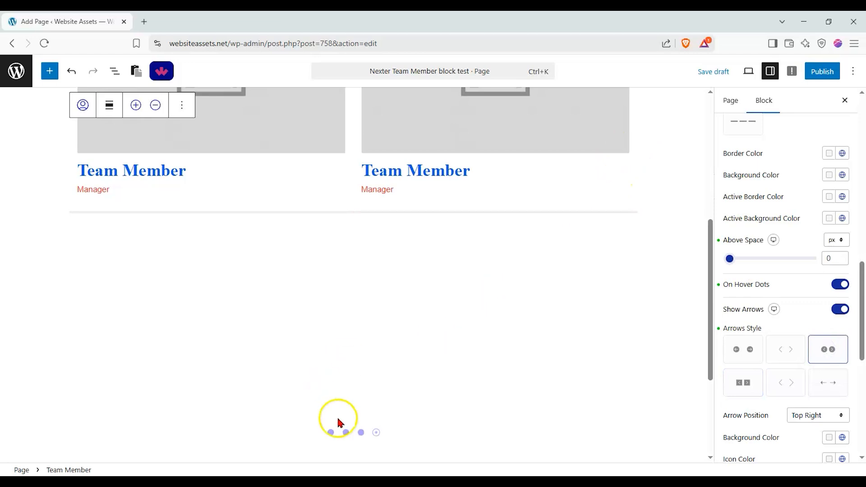
left_click(332, 432)
scroll(67, 205, "up", 3)
scroll(108, 228, "down", 2)
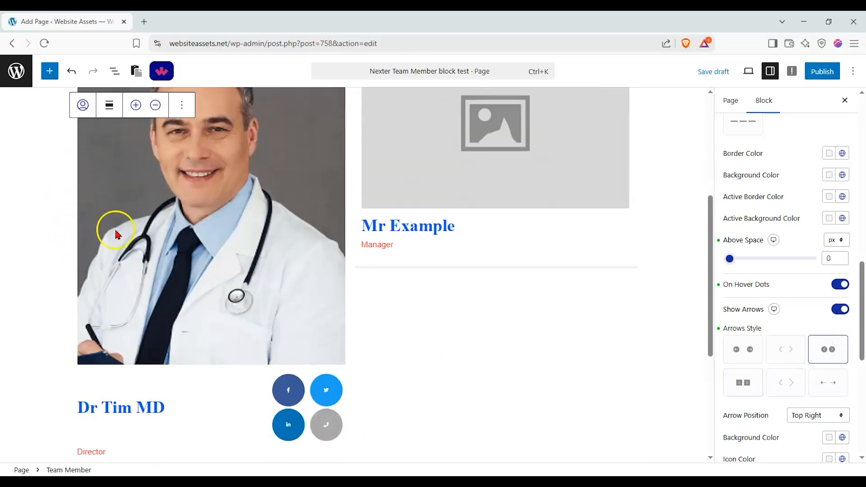
scroll(118, 234, "up", 3)
scroll(807, 327, "down", 3)
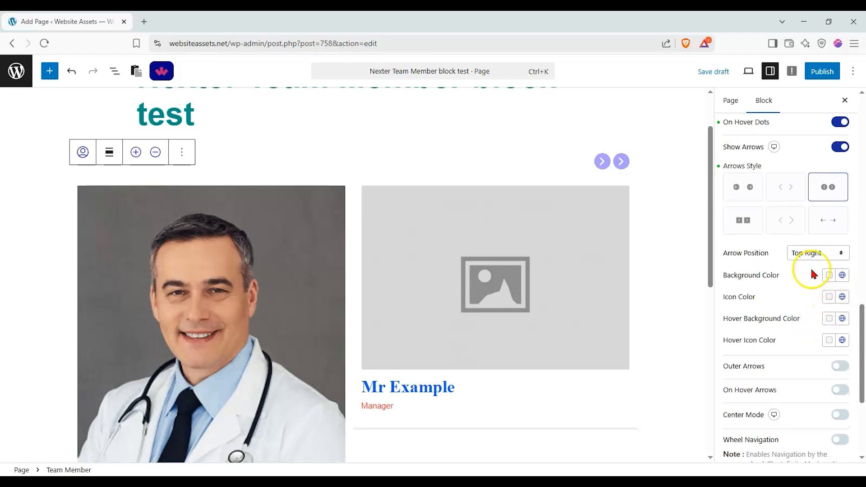
Try the Bottom Center position for the carousel arrows, and set it back to Top Right.
left_click(805, 253)
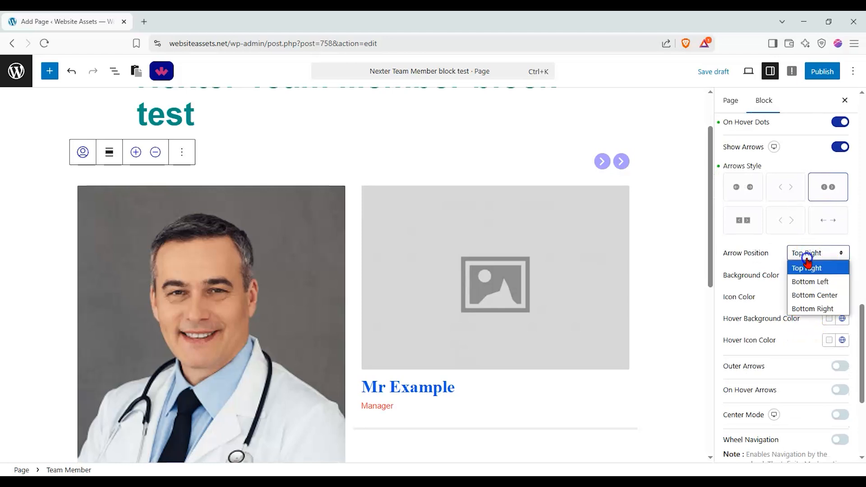
left_click(809, 293)
scroll(596, 284, "down", 6)
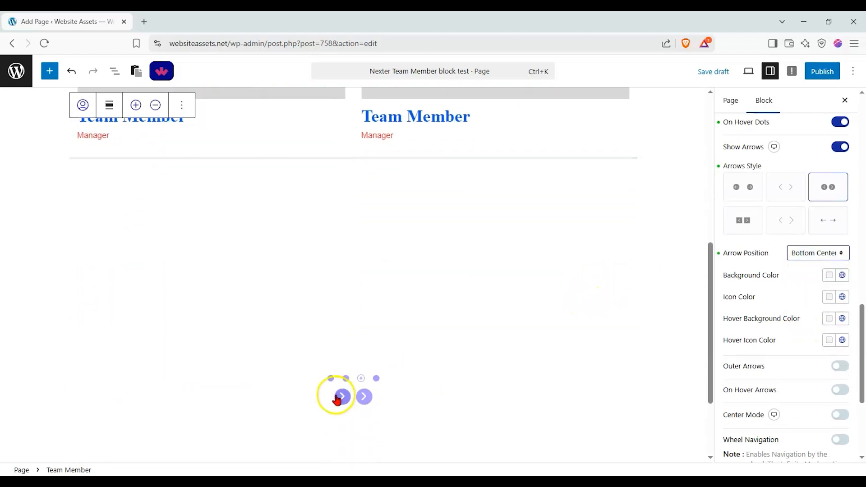
left_click(818, 253)
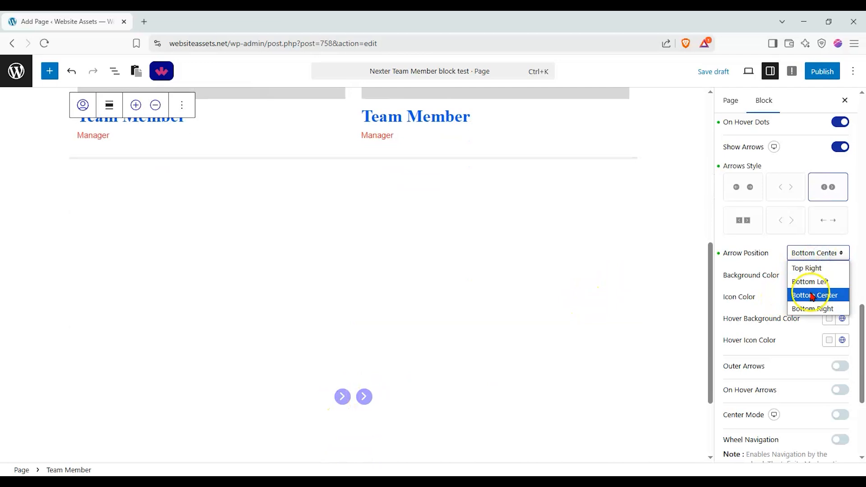
left_click(806, 268)
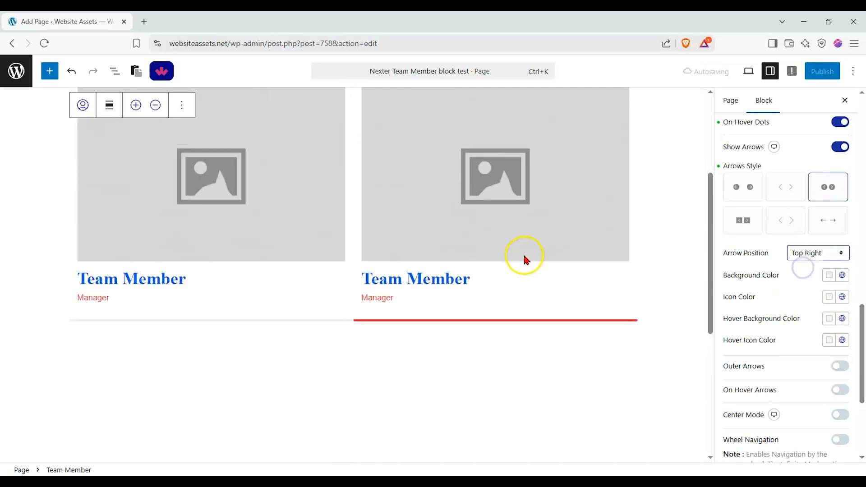
Enable Outer Arrows and Keyboard Navigation for the carousel, trying Center Mode and Wheel Navigation on and off.
scroll(802, 296, "down", 3)
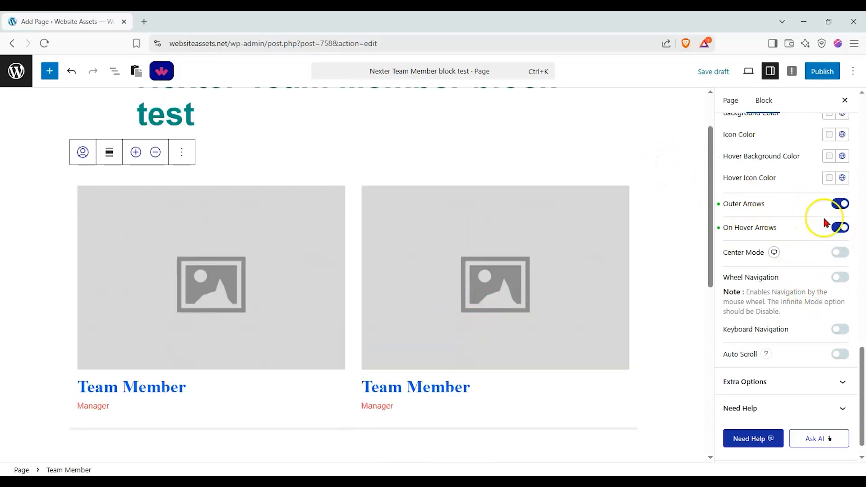
left_click(841, 253)
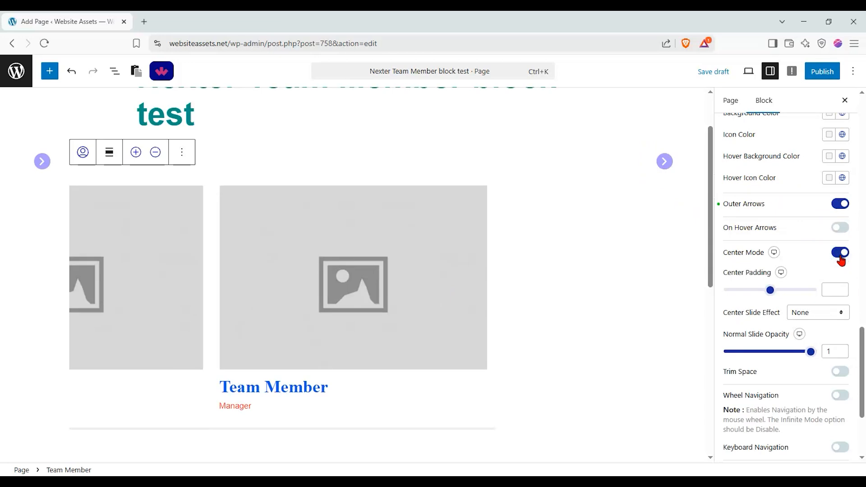
left_click(841, 253)
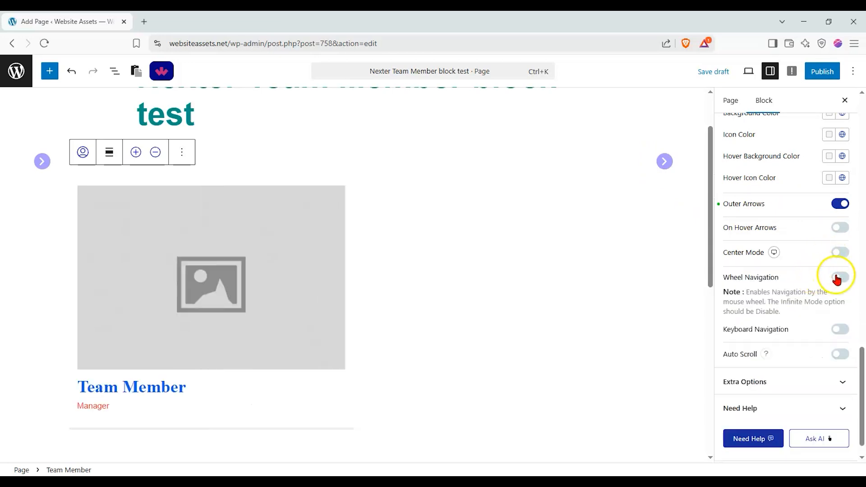
left_click(837, 279)
left_click(843, 280)
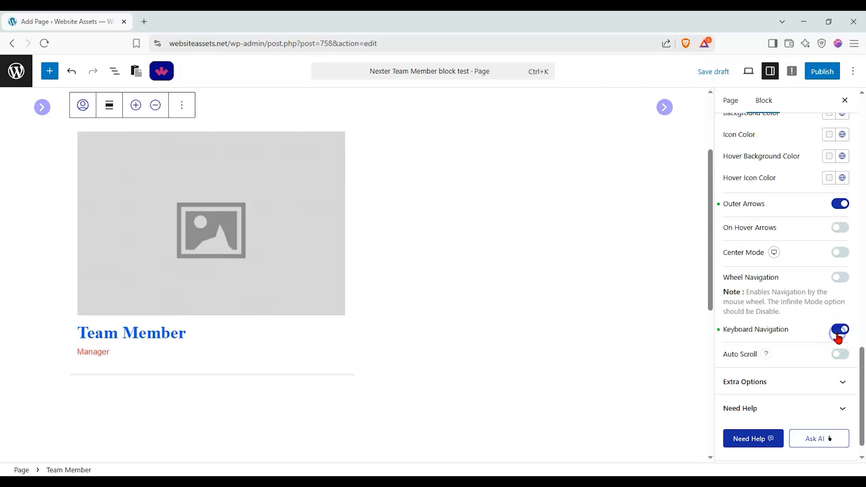
Try the Messy Columns setting in the extra options and turn it off again.
left_click(820, 381)
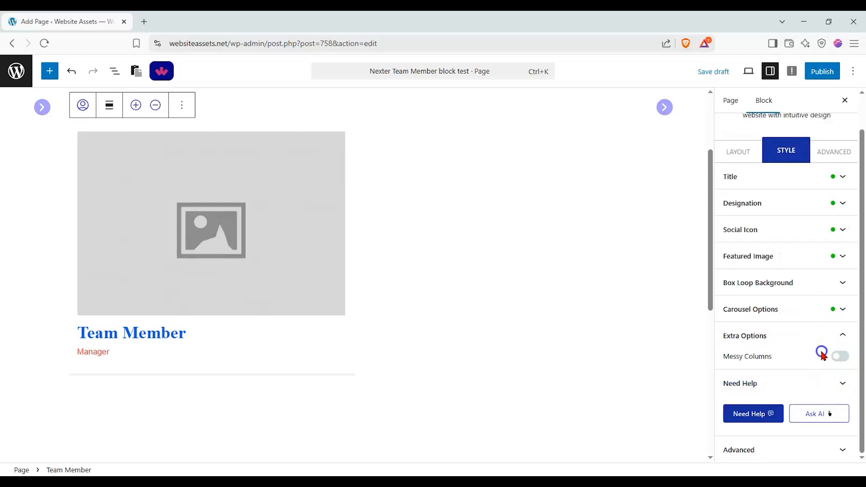
left_click(838, 356)
left_click(797, 381)
left_click(733, 378)
left_click(838, 355)
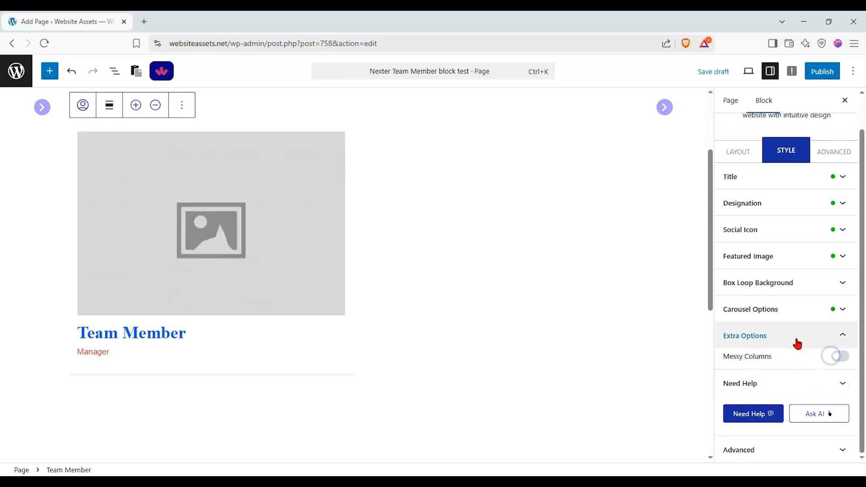
left_click(796, 338)
Examine the block's advanced settings, including global block style, spacing, position and the remaining sections down to display rules.
left_click(837, 175)
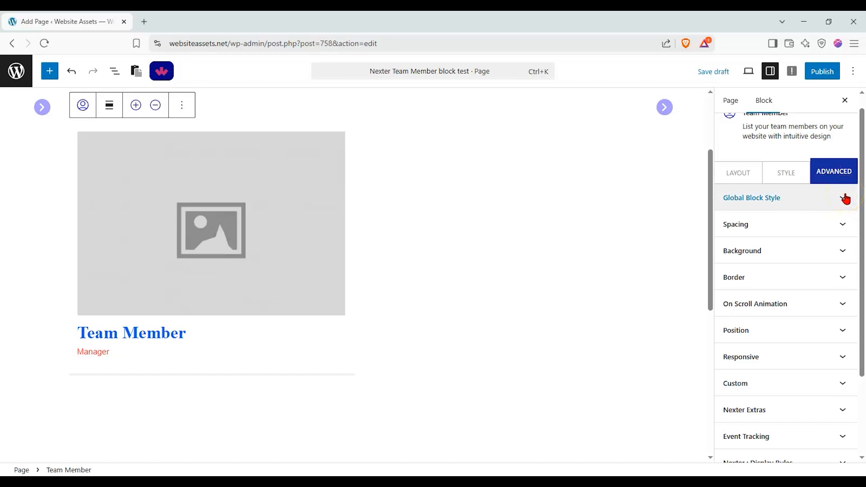
left_click(845, 211)
left_click(845, 206)
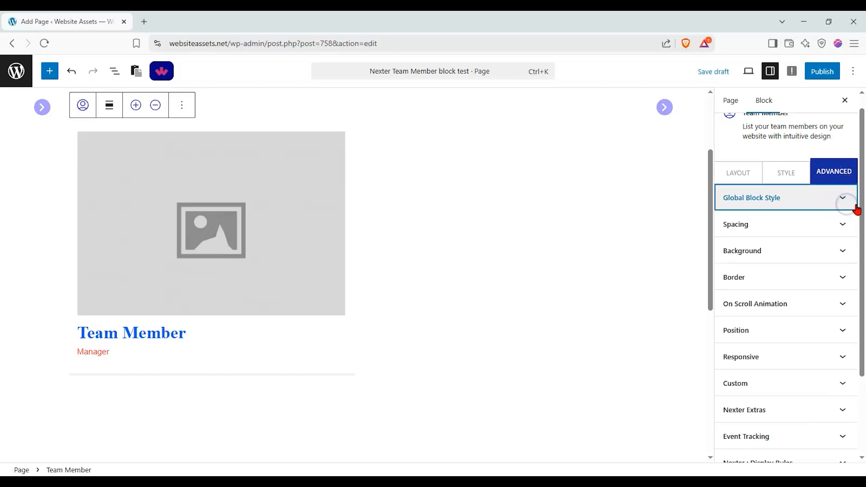
left_click(855, 224)
left_click(852, 228)
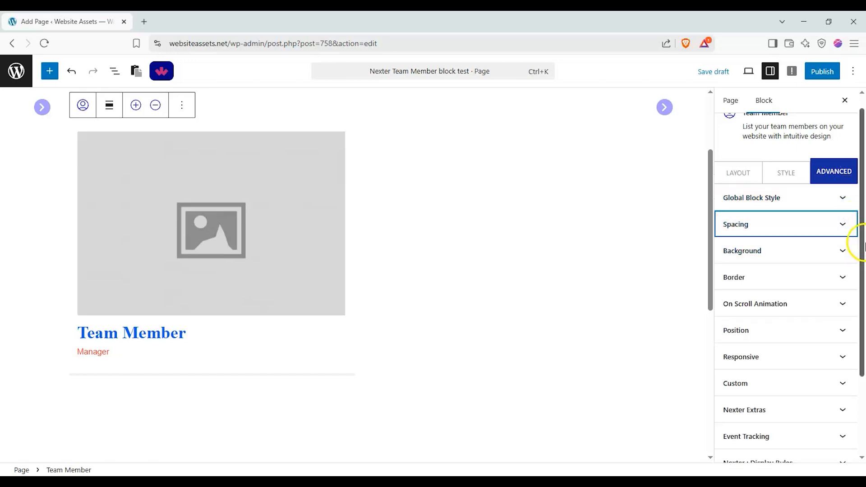
left_click_drag(862, 244, 862, 294)
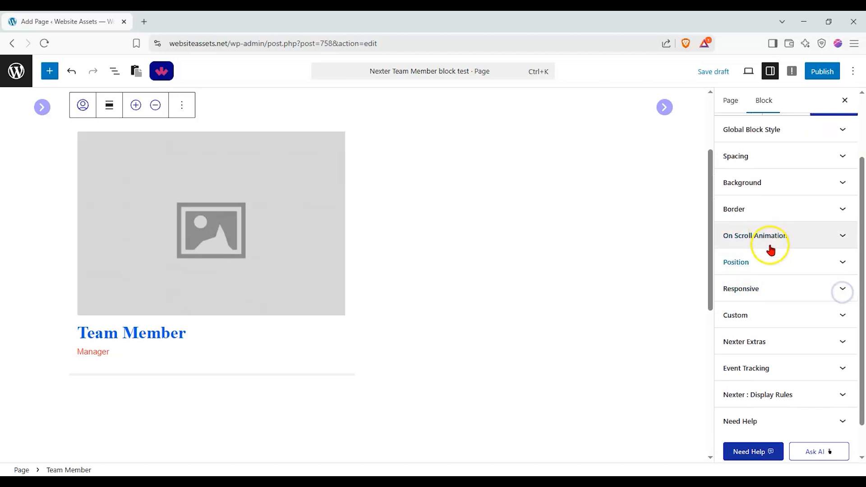
left_click(785, 266)
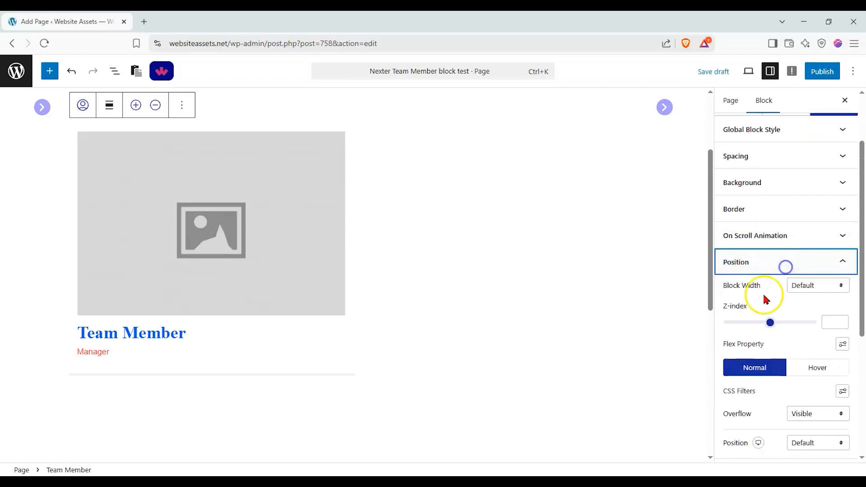
left_click(802, 269)
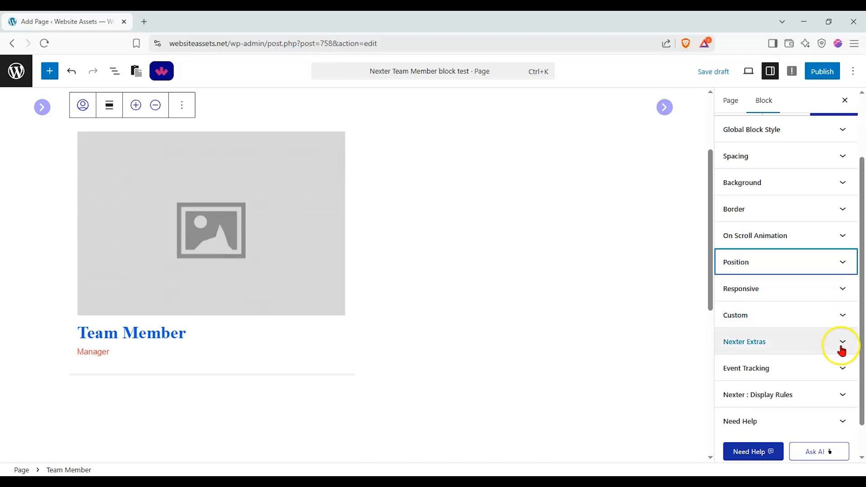
scroll(841, 350, "down", 1)
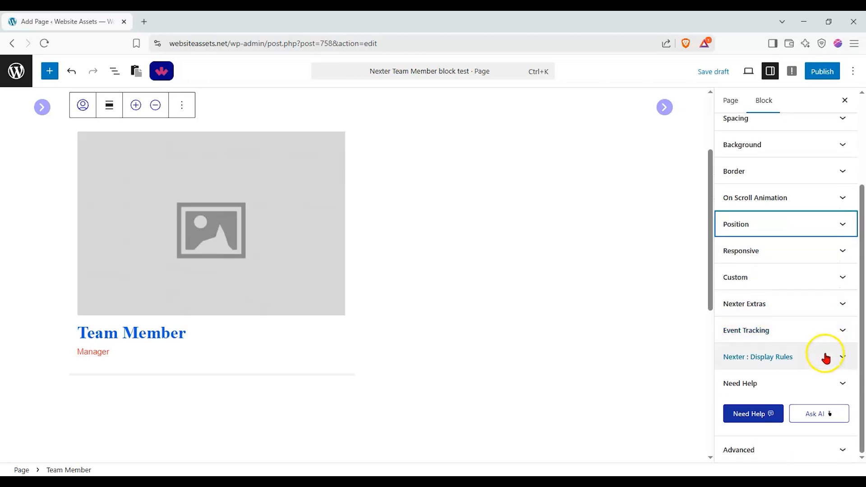
Check the block's responsive visibility options, then return the carousel to its first slide and inspect the member cards.
left_click(830, 250)
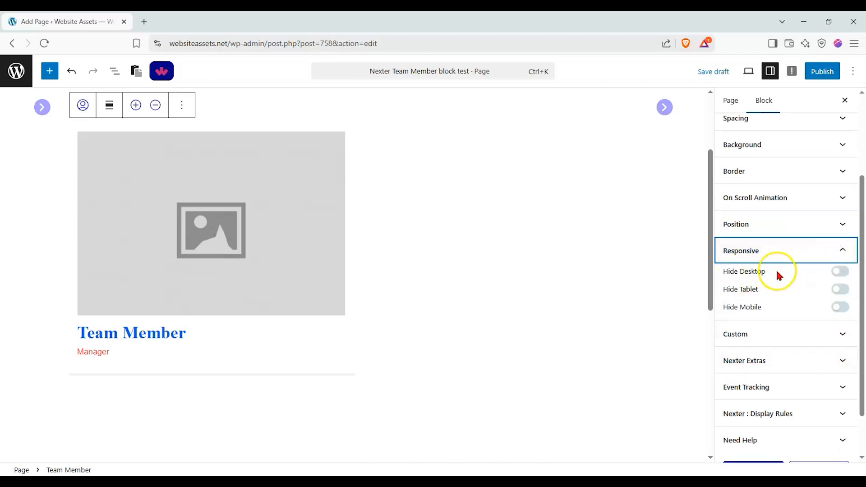
scroll(448, 325, "down", 3)
left_click(328, 432)
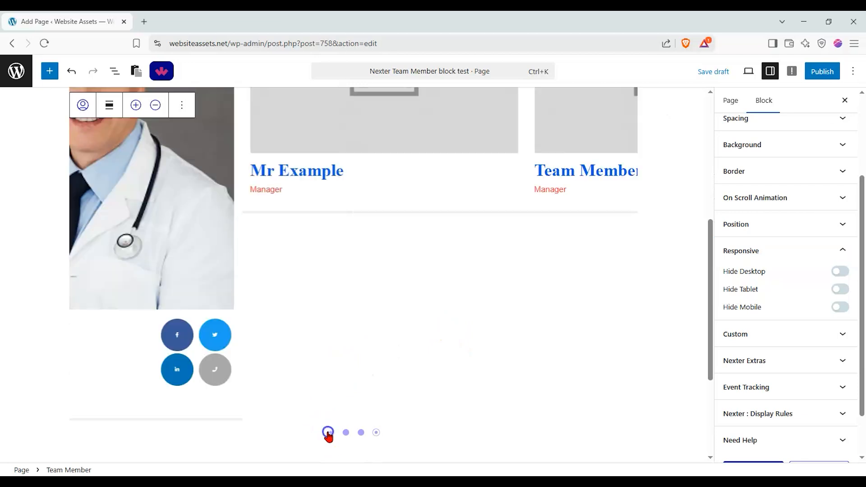
scroll(194, 354, "up", 3)
scroll(524, 253, "down", 2)
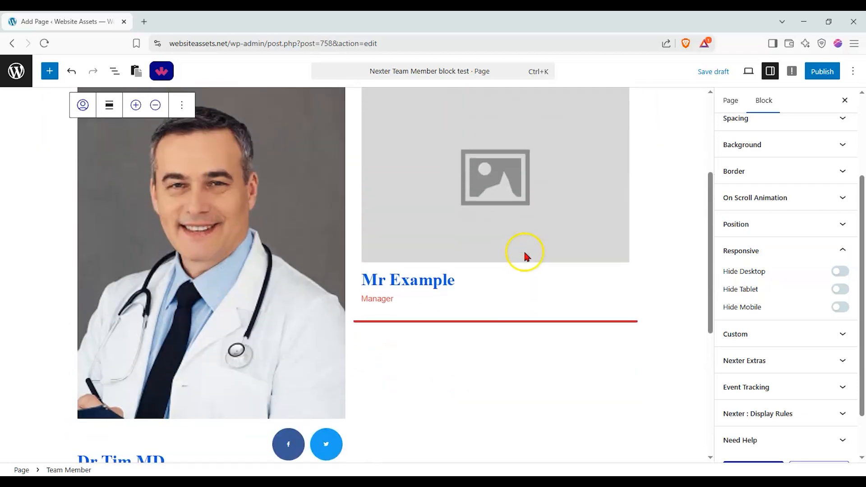
scroll(521, 256, "down", 2)
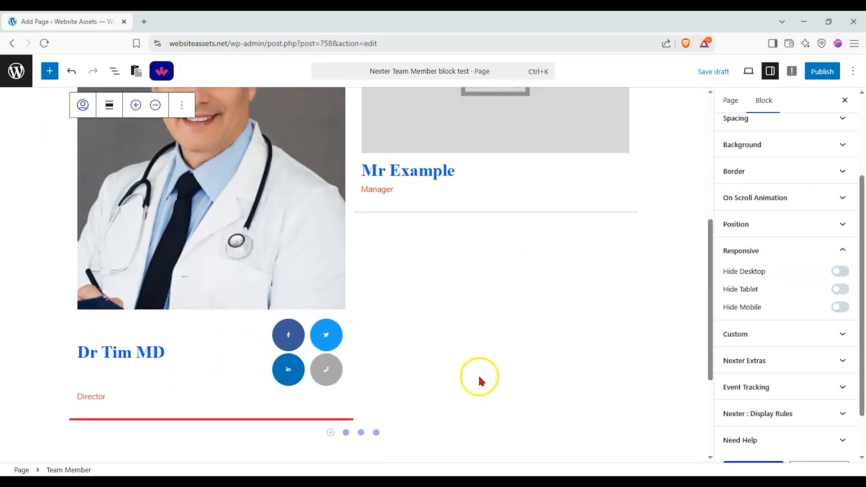
scroll(740, 169, "up", 3)
Review the block's content layout settings, from style and layout choices down to title tag and image type.
left_click(738, 179)
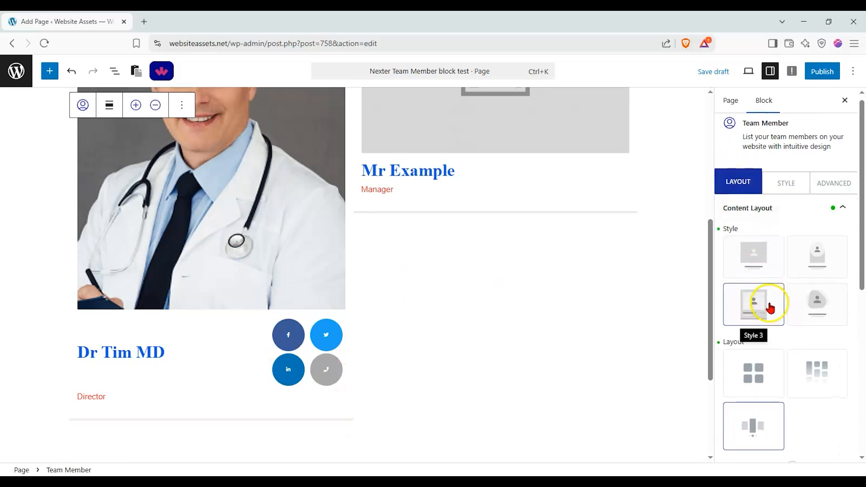
scroll(769, 306, "down", 4)
scroll(770, 307, "down", 2)
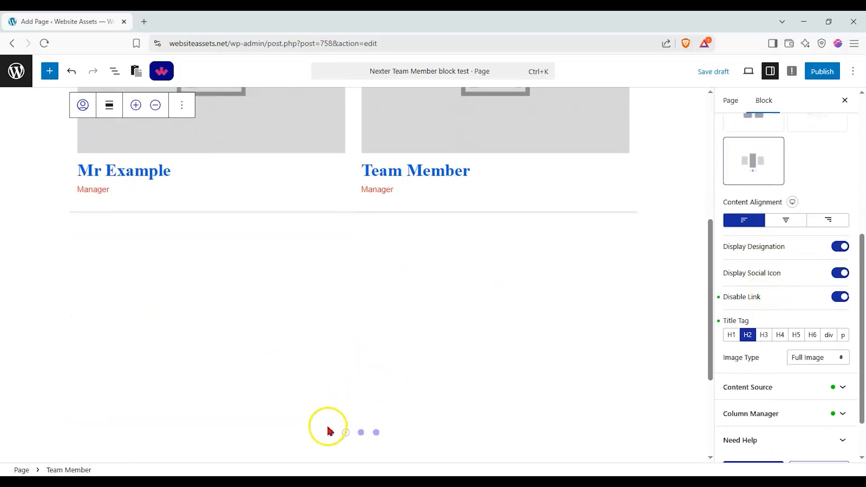
scroll(789, 203, "down", 2)
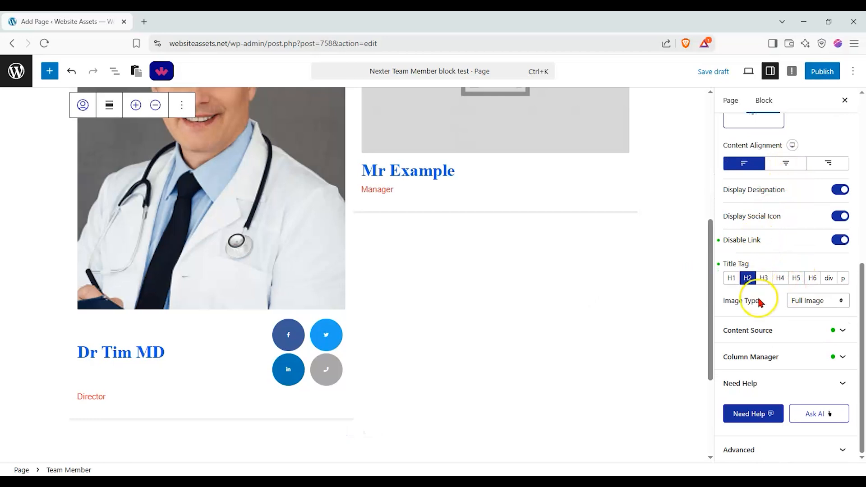
Review the Content Source member list, checking the reorder handle and expanding and collapsing the second member's details.
left_click(759, 330)
left_click(758, 219)
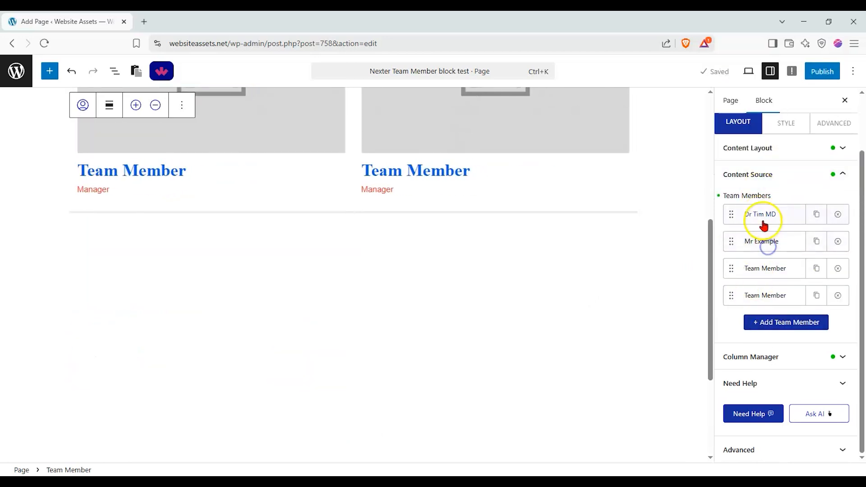
mouse_move(729, 216)
left_mouse_down()
mouse_move(731, 269)
mouse_move(733, 215)
left_mouse_up()
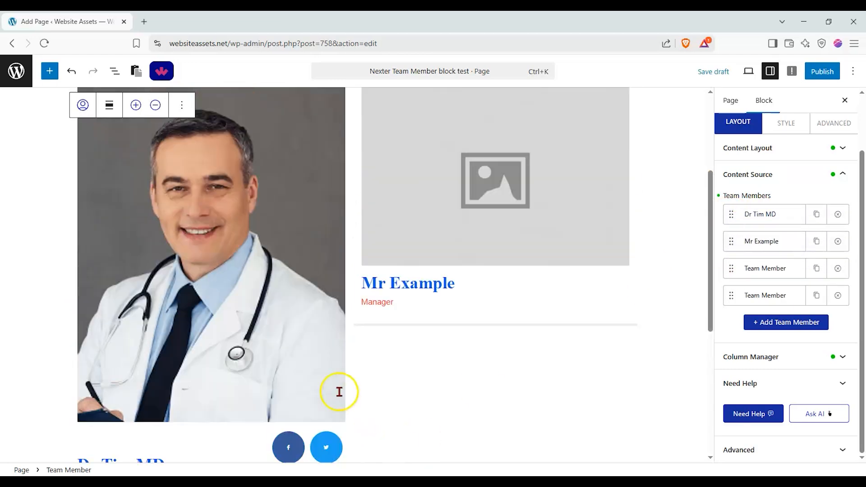
scroll(339, 391, "down", 1)
left_click(777, 244)
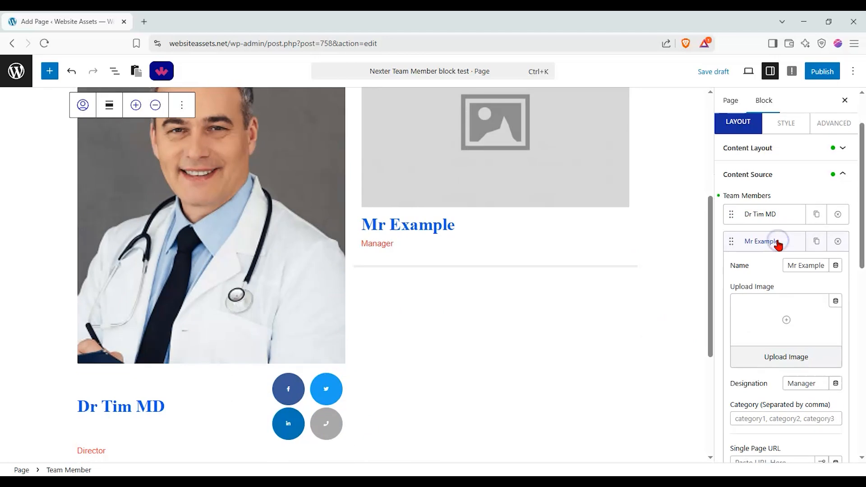
left_click(777, 243)
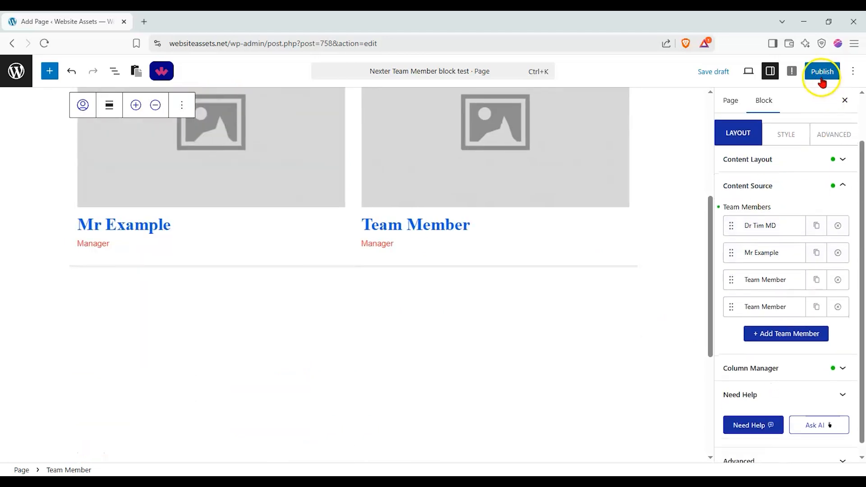
Publish the test page and open it on the live site.
left_click(822, 80)
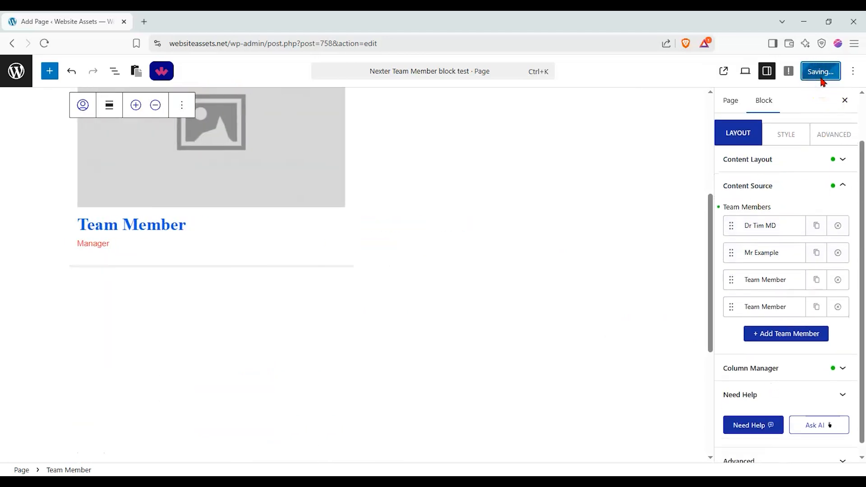
left_click(731, 73)
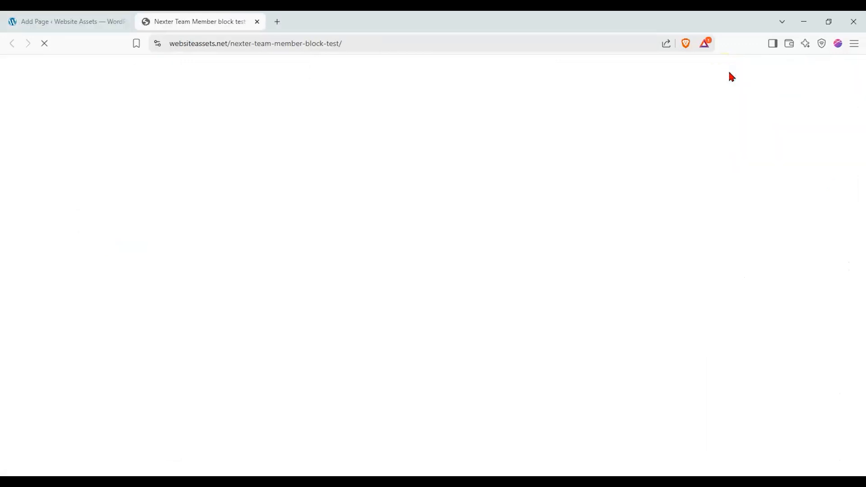
Examine the team member carousel on the published page, including its slides, social icons, divider lines and navigation dots.
scroll(339, 255, "down", 6)
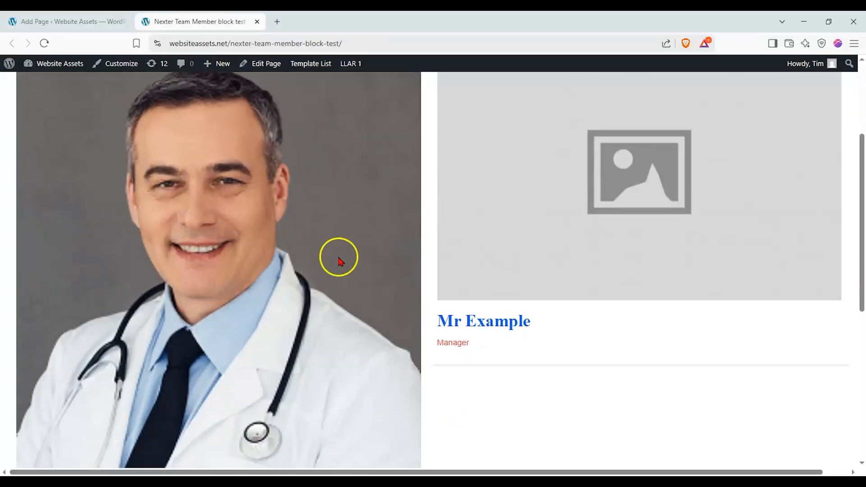
scroll(421, 322, "down", 3)
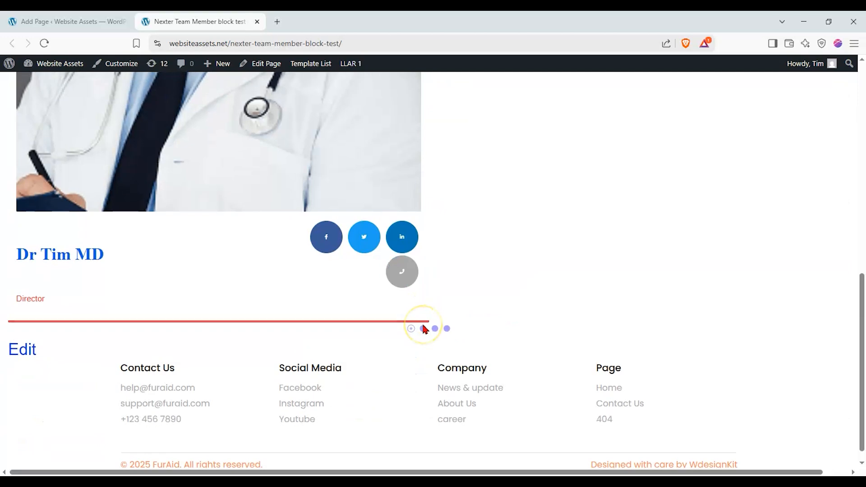
scroll(423, 343, "up", 6)
scroll(423, 350, "down", 5)
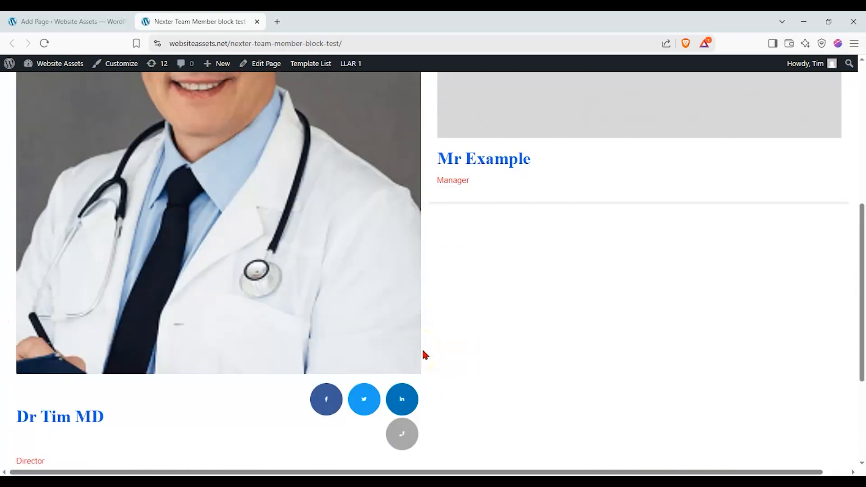
left_click(423, 383)
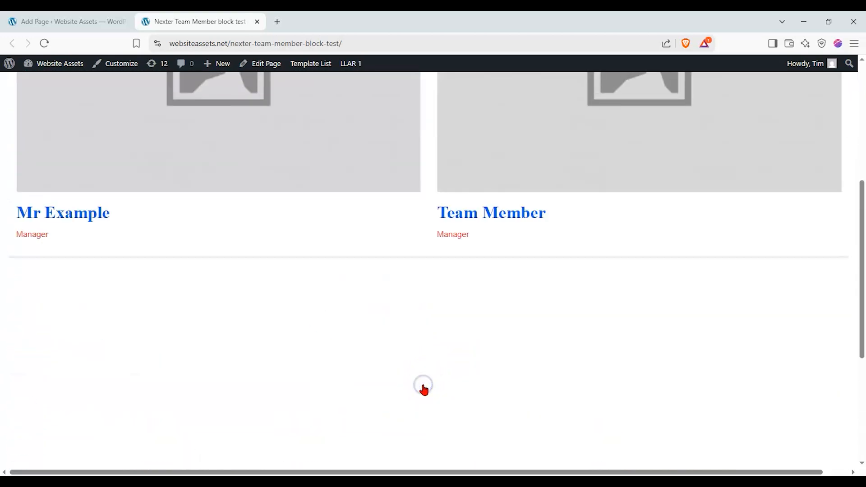
scroll(422, 388, "down", 1)
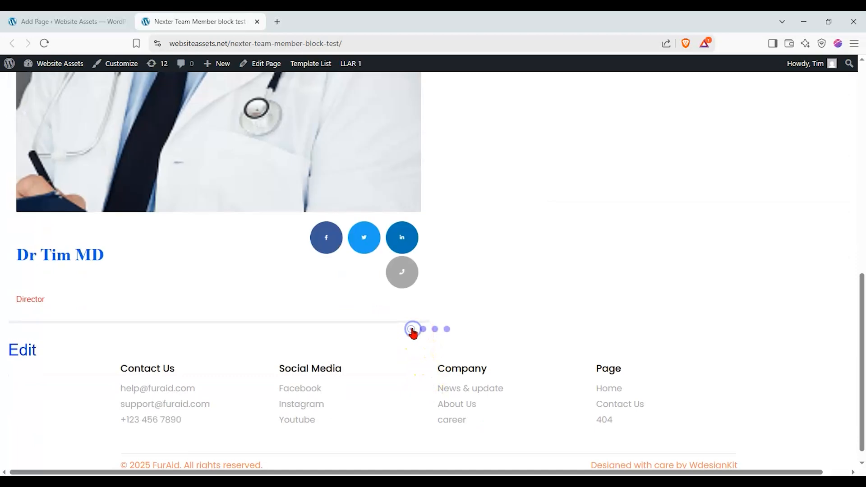
scroll(411, 327, "up", 7)
scroll(414, 334, "down", 5)
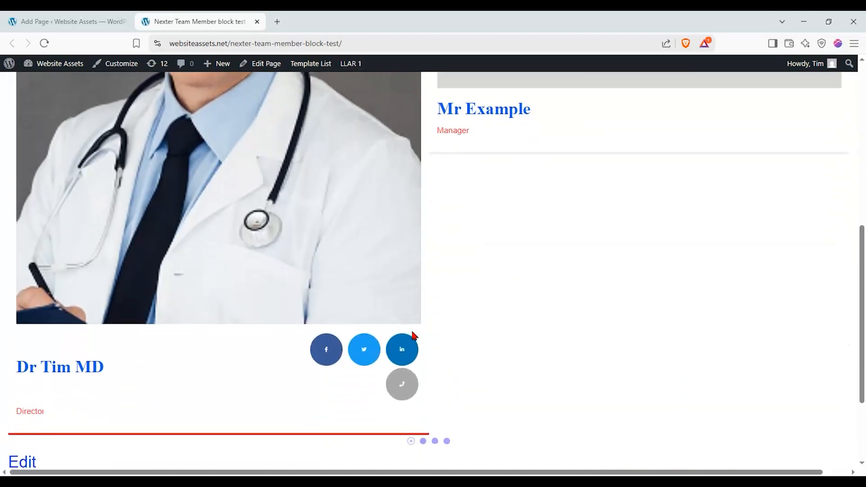
scroll(411, 332, "up", 4)
scroll(412, 334, "down", 4)
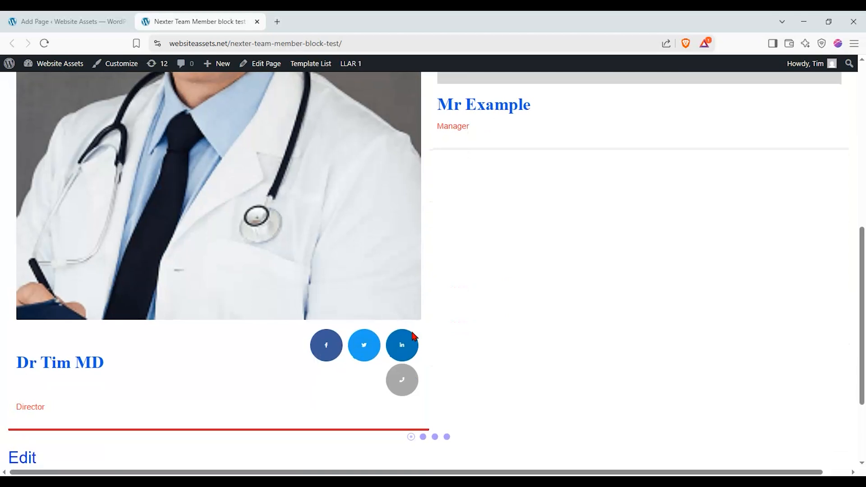
scroll(412, 333, "up", 6)
scroll(411, 332, "down", 3)
scroll(413, 336, "down", 4)
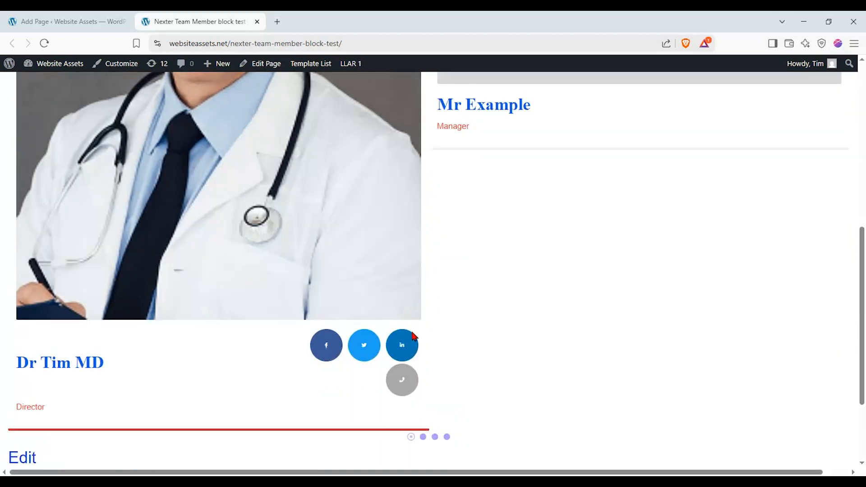